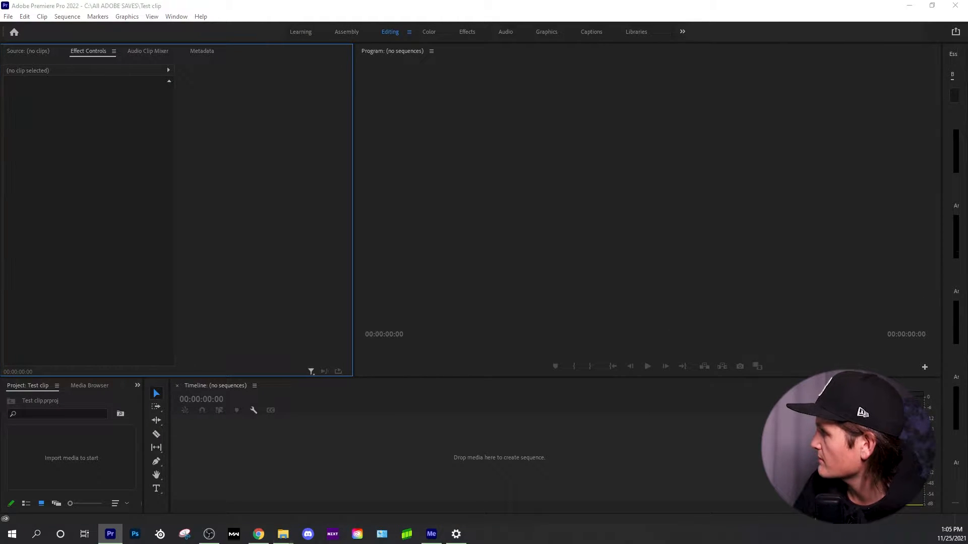
- Import Snipes.mp4 from the A-Recorded footage folder into the project and open it in the Source monitor
{"action": "left_click_drag", "start_coordinate": [967, 136], "coordinate": [503, 57]}
{"action": "scroll", "coordinate": [609, 236], "scroll_direction": "down", "scroll_amount": 3}
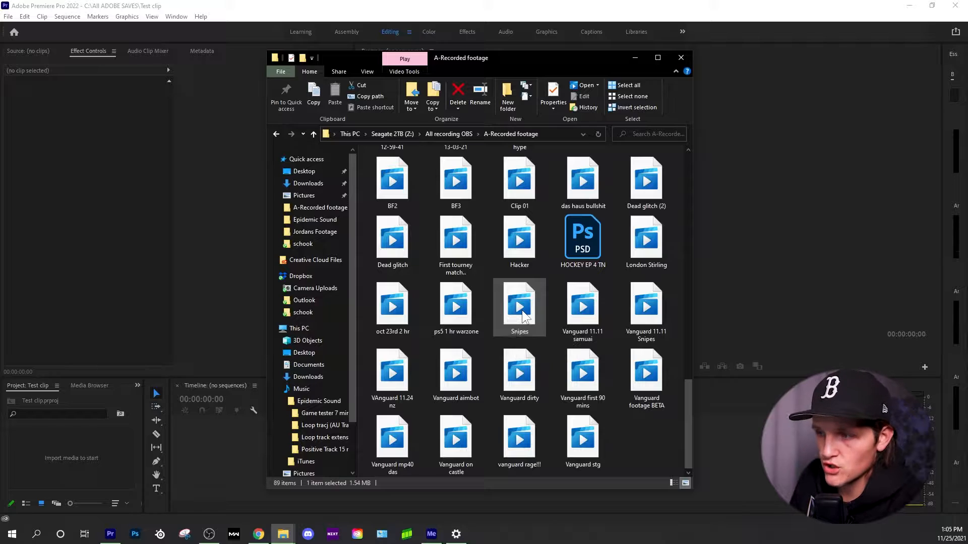
{"action": "left_click_drag", "start_coordinate": [523, 317], "coordinate": [82, 470]}
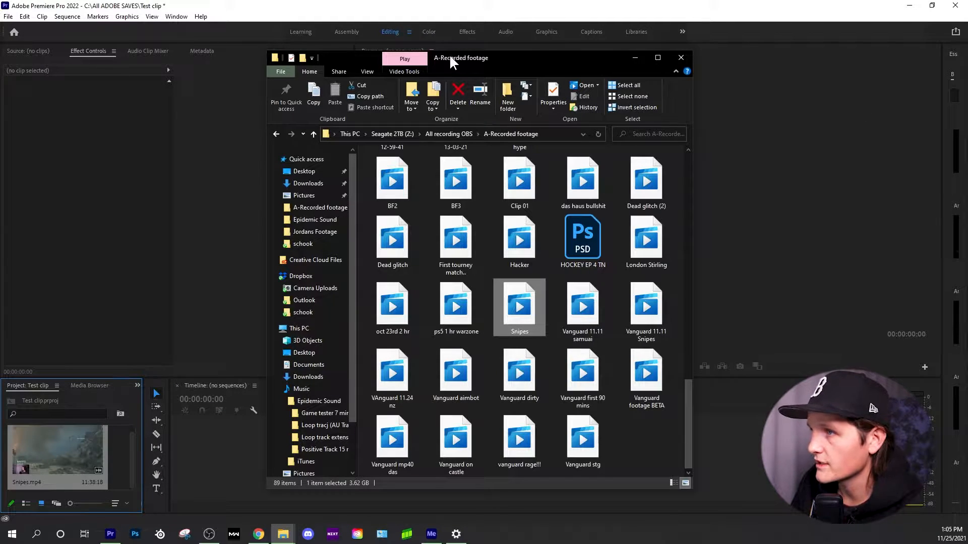
{"action": "left_click_drag", "start_coordinate": [450, 58], "coordinate": [967, 103]}
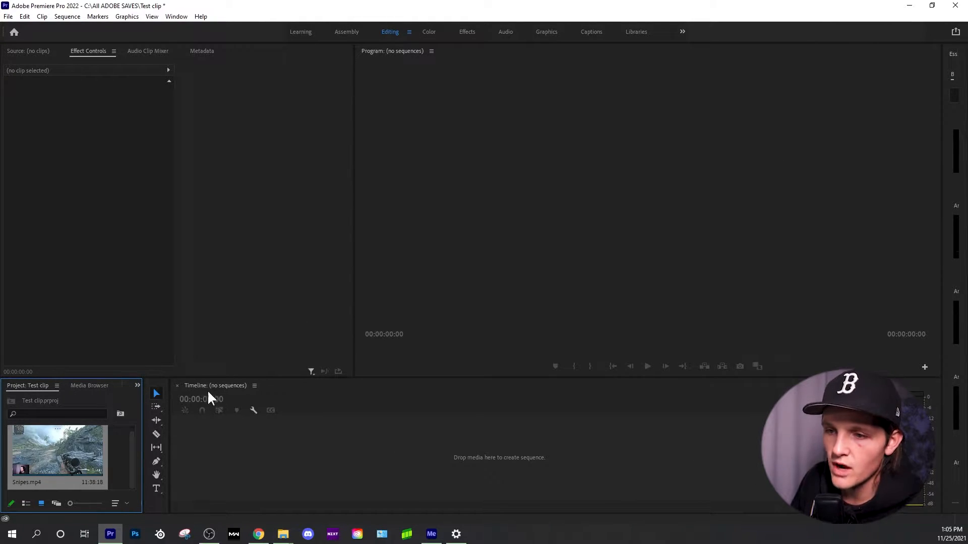
{"action": "double_click", "coordinate": [74, 454]}
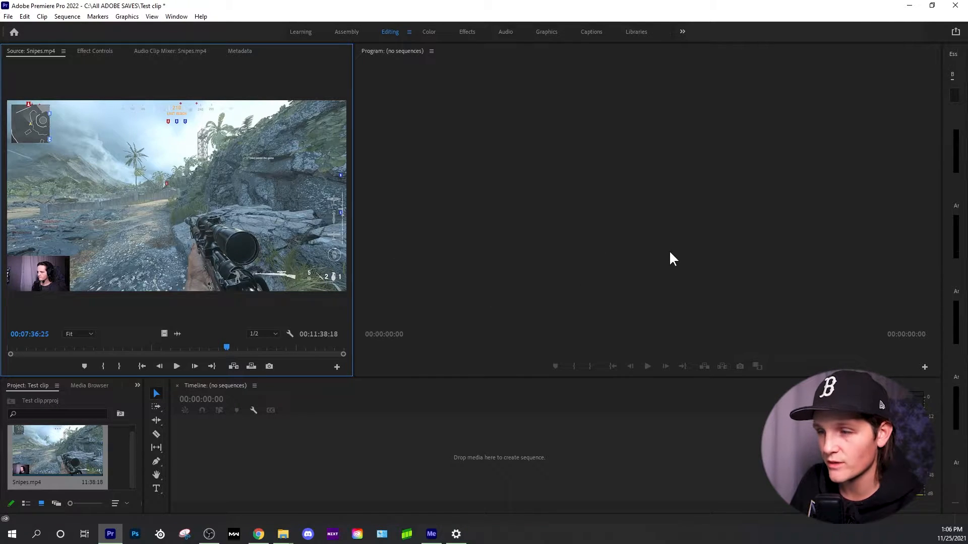
- Try the Source monitor's playback resolution at 1/4 and Full, and return it to 1/2
{"action": "left_click", "coordinate": [660, 196]}
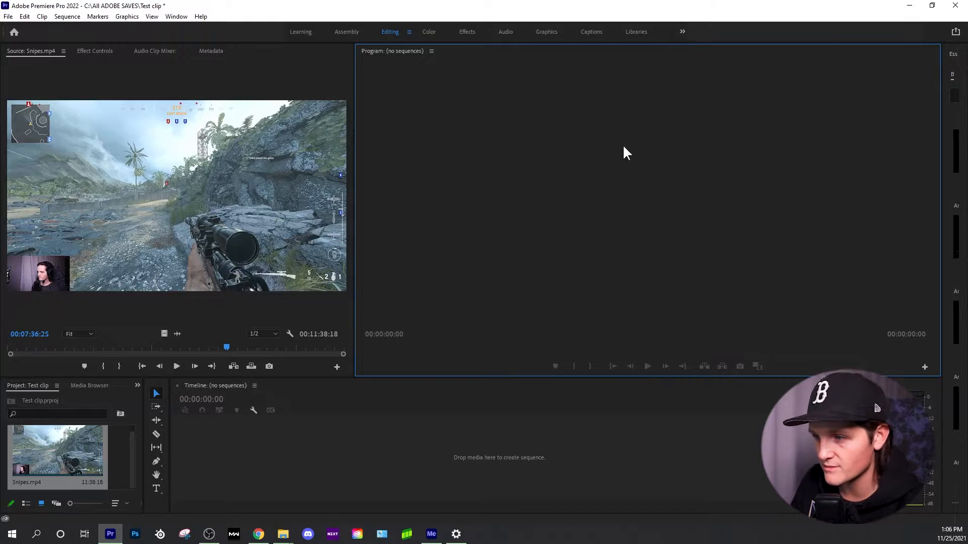
{"action": "left_click", "coordinate": [271, 334]}
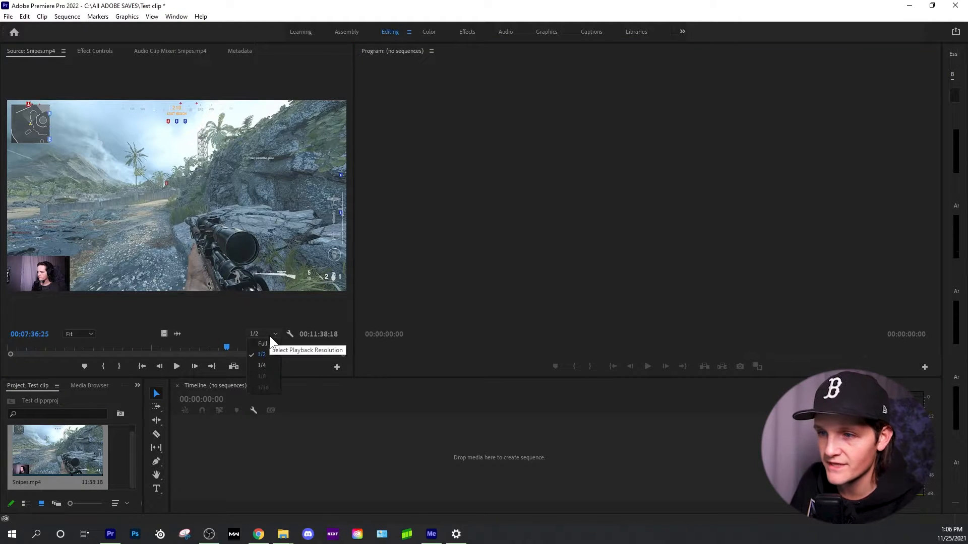
{"action": "left_click", "coordinate": [264, 367]}
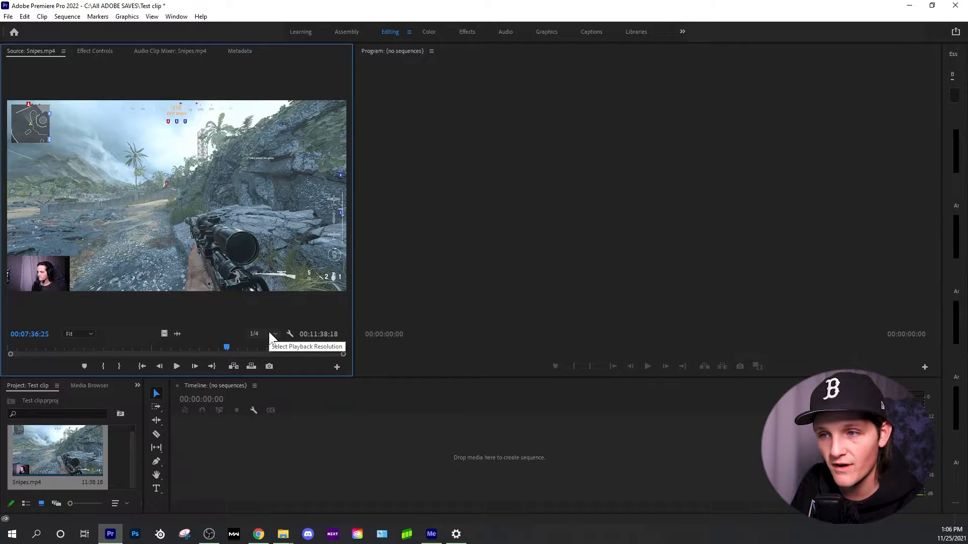
{"action": "left_click", "coordinate": [270, 335]}
{"action": "left_click", "coordinate": [272, 347]}
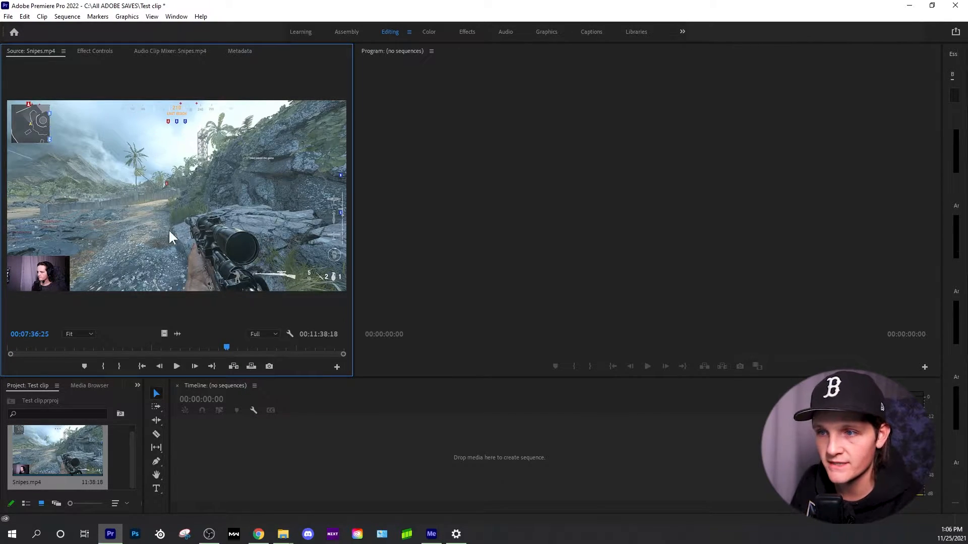
{"action": "left_click", "coordinate": [269, 337]}
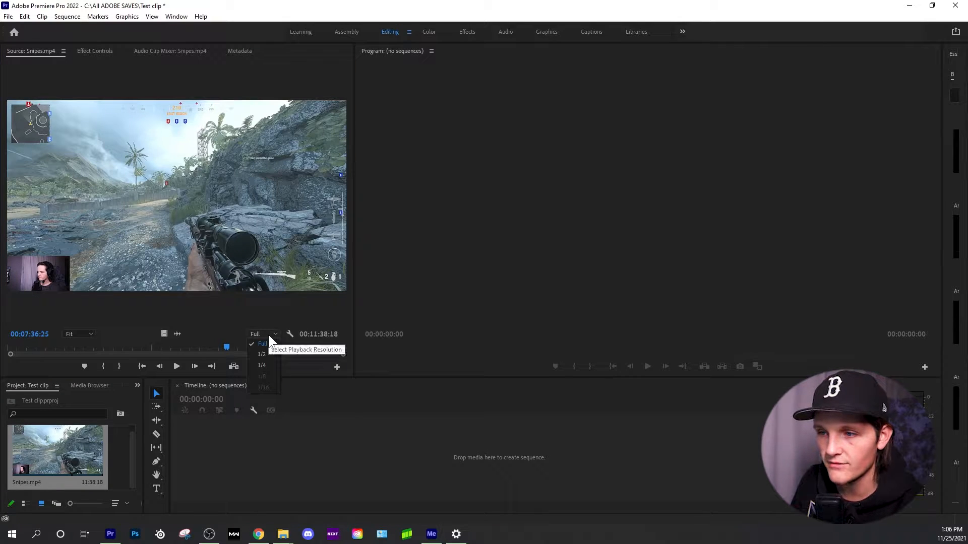
{"action": "left_click", "coordinate": [263, 354]}
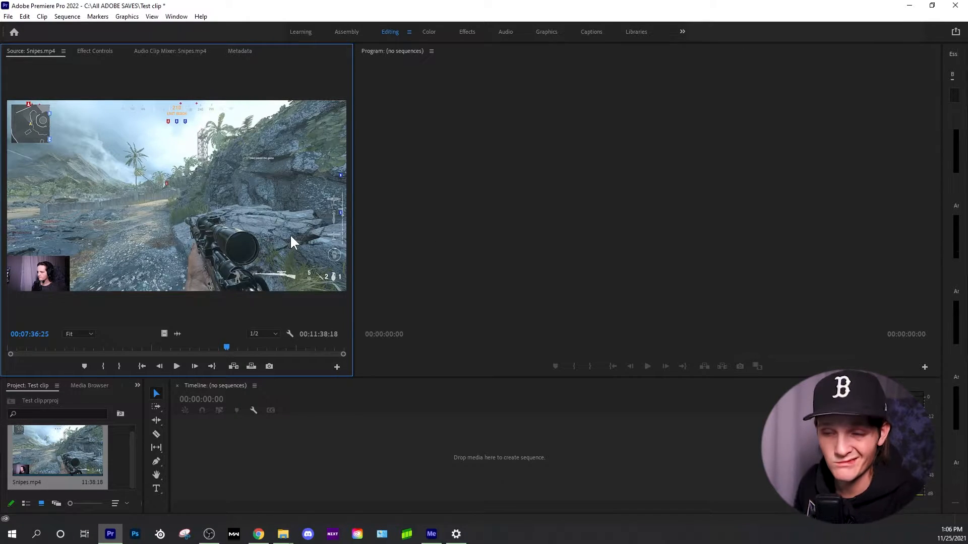
- Mark an in point at 00:01:21:40 and an out point at 00:02:03:32 on the Snipes.mp4 source clip
{"action": "key", "text": "Left"}
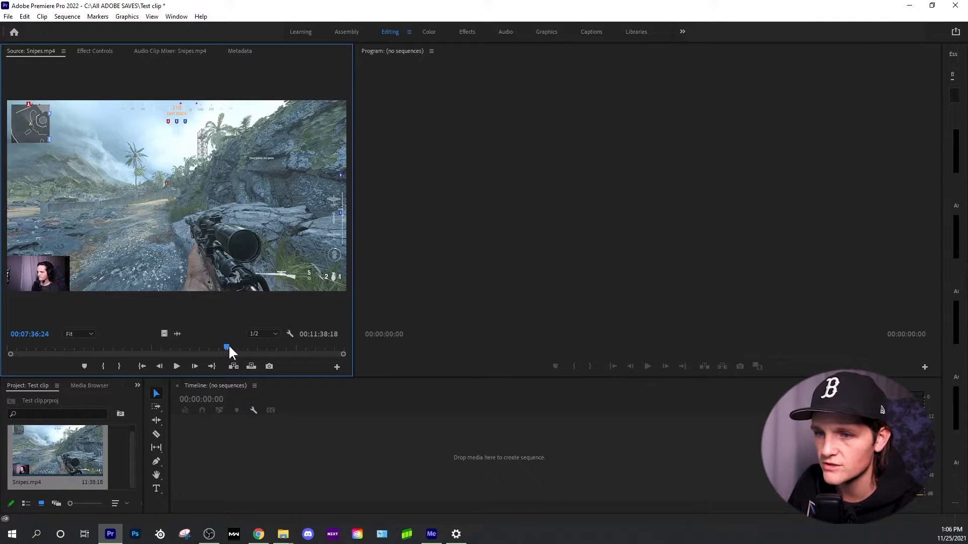
{"action": "left_click_drag", "start_coordinate": [228, 347], "coordinate": [47, 350]}
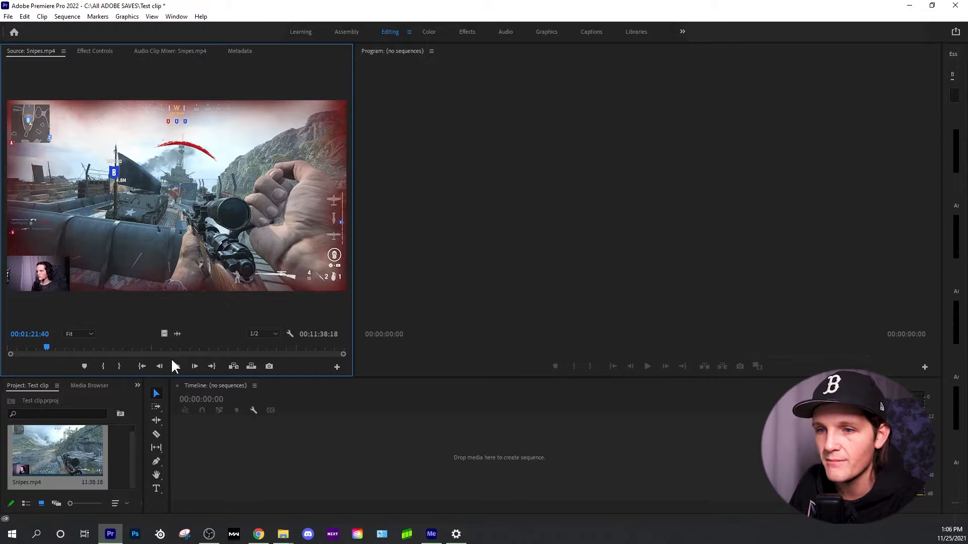
{"action": "key", "text": "i"}
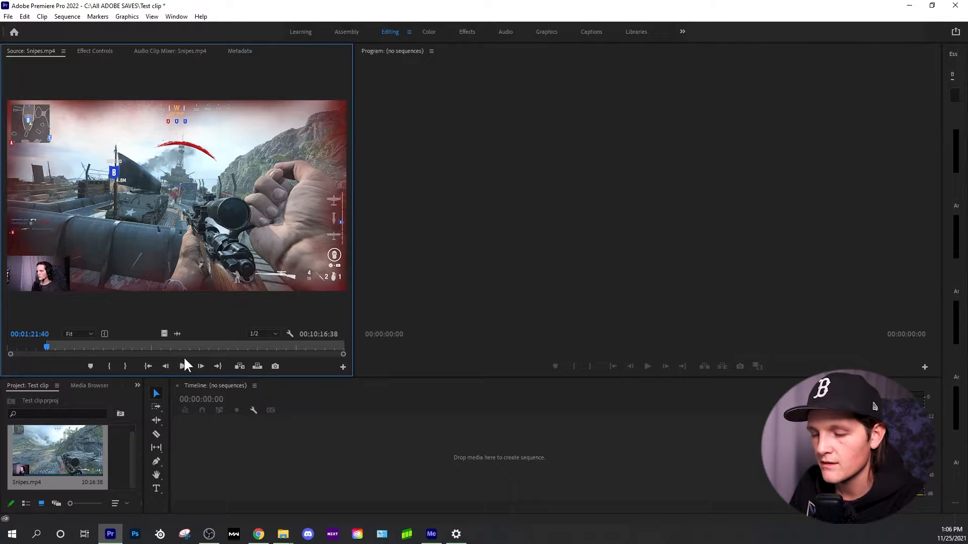
{"action": "key", "text": "space"}
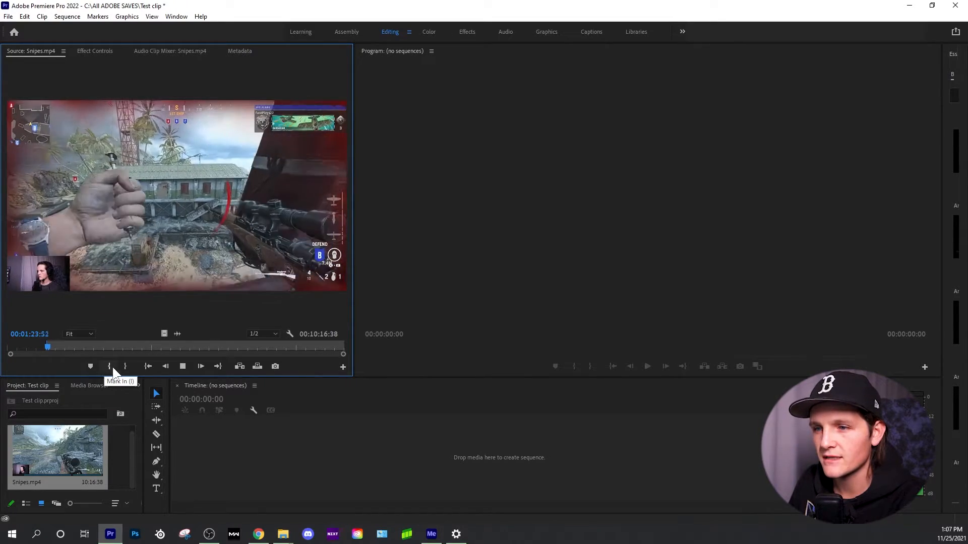
{"action": "mouse_move", "coordinate": [59, 347]}
{"action": "left_mouse_down"}
{"action": "mouse_move", "coordinate": [49, 345]}
{"action": "mouse_move", "coordinate": [68, 345]}
{"action": "left_mouse_up"}
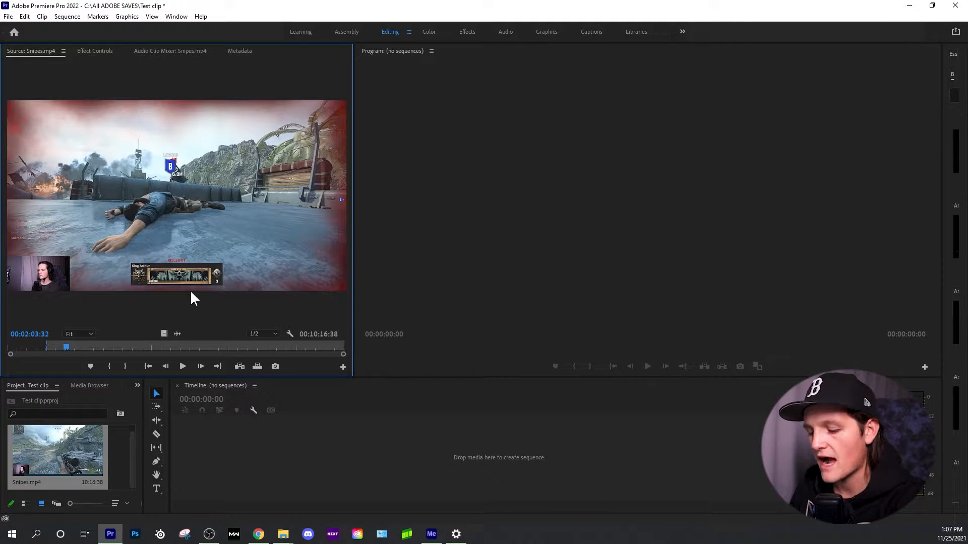
{"action": "key", "text": "o"}
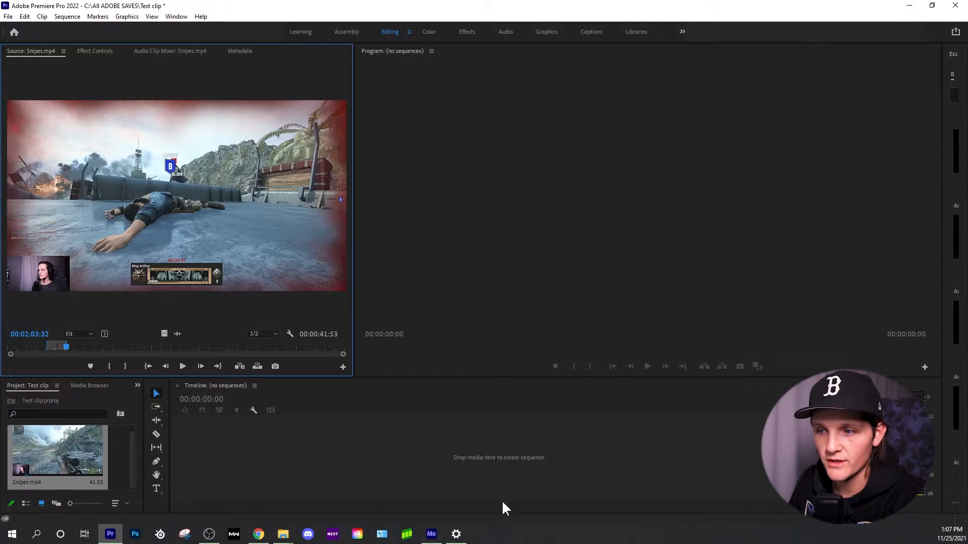
- Create a sequence by placing the marked section on the empty timeline, and widen the Program monitor over the source panel
{"action": "left_click", "coordinate": [487, 453]}
{"action": "left_click", "coordinate": [183, 243]}
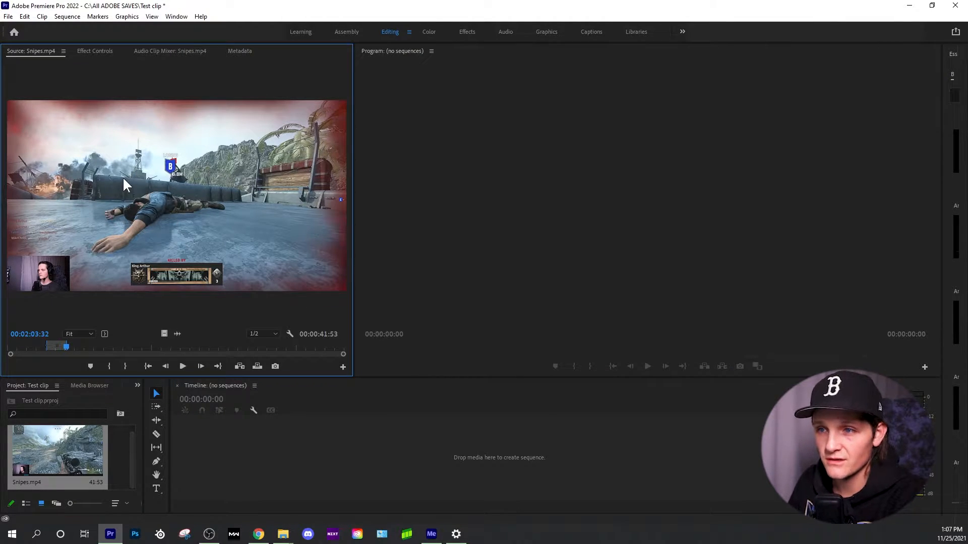
{"action": "left_click_drag", "start_coordinate": [124, 178], "coordinate": [248, 449]}
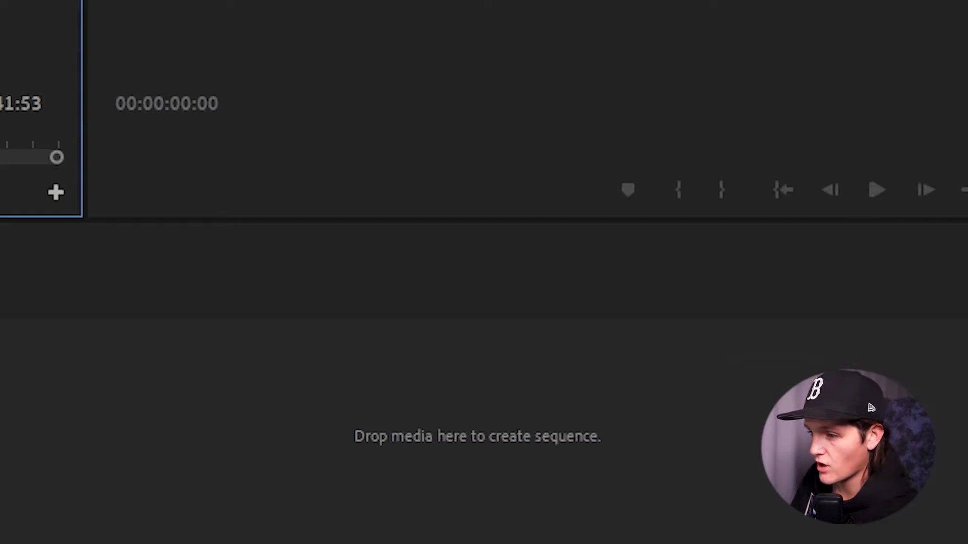
{"action": "left_click_drag", "start_coordinate": [248, 449], "coordinate": [430, 436]}
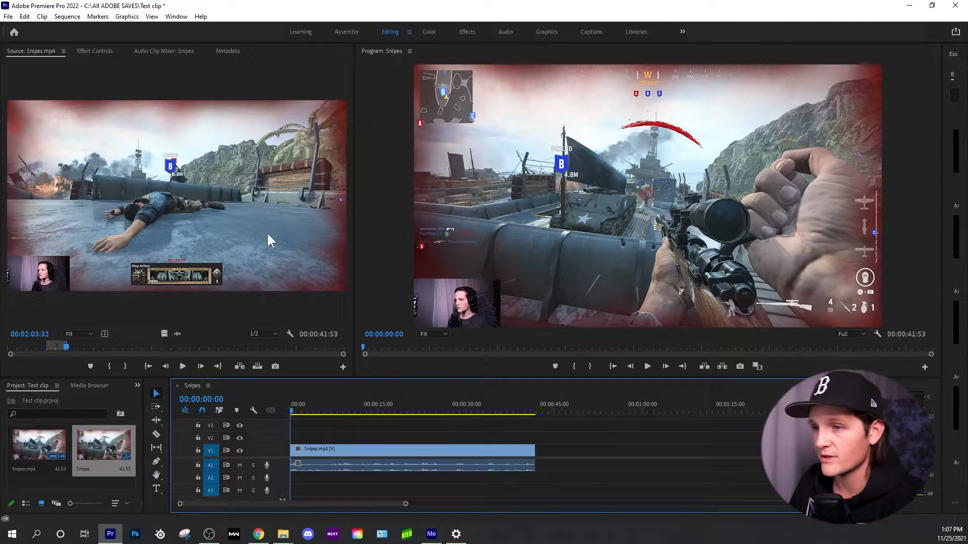
{"action": "left_click_drag", "start_coordinate": [355, 219], "coordinate": [28, 235]}
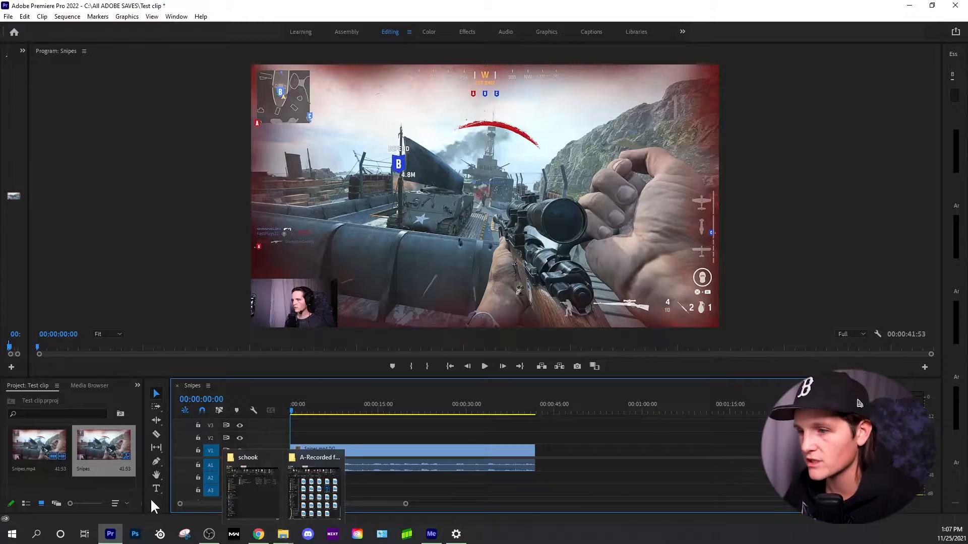
- Split the timeline clip's video and audio at 00:00:07:52 with the Razor tool and return to the Selection tool
{"action": "key", "text": "space"}
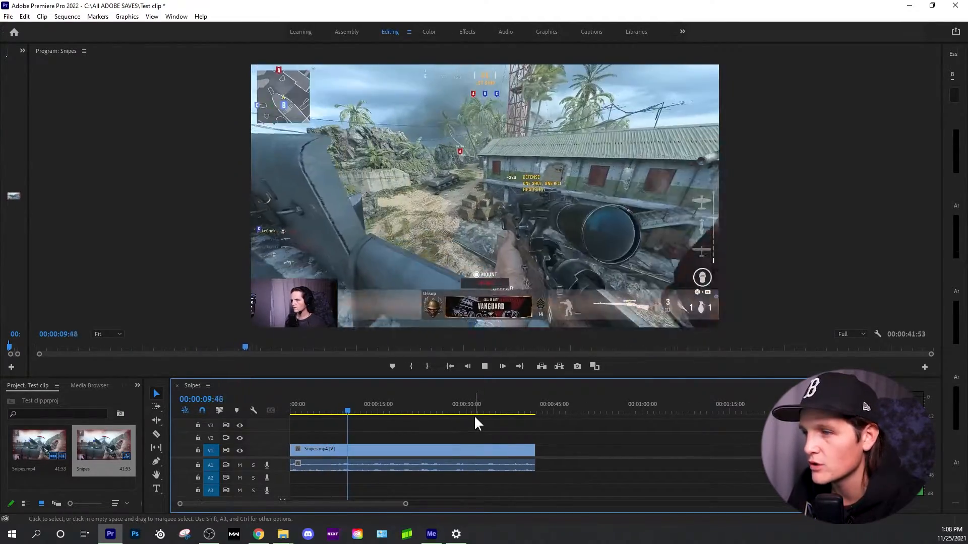
{"action": "key", "text": "space"}
{"action": "key", "text": "="}
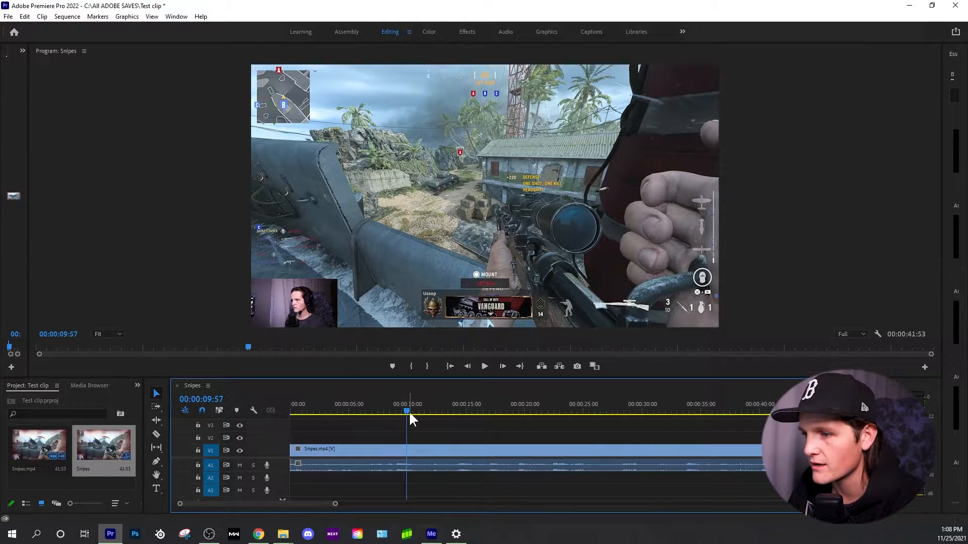
{"action": "left_click", "coordinate": [404, 411]}
{"action": "left_click_drag", "start_coordinate": [404, 410], "coordinate": [383, 409]}
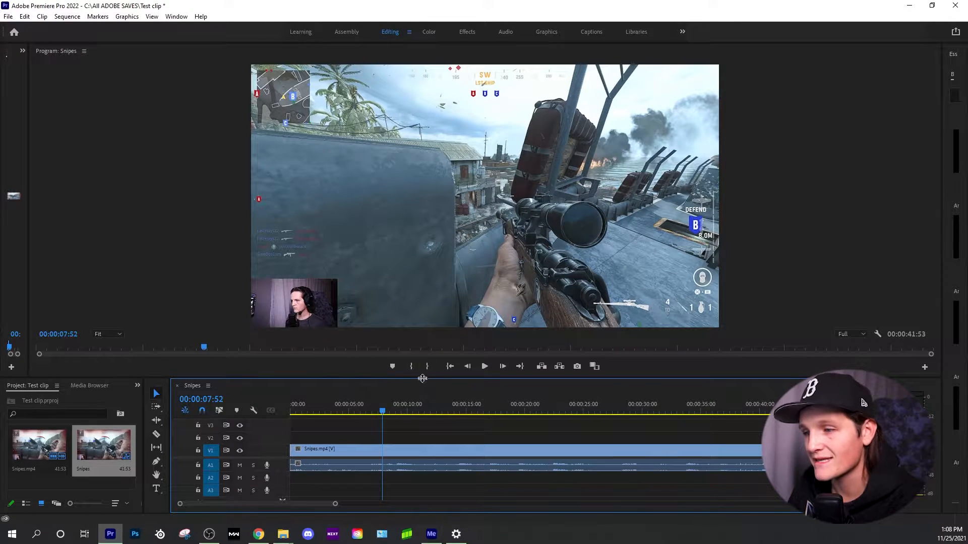
{"action": "key", "text": "c"}
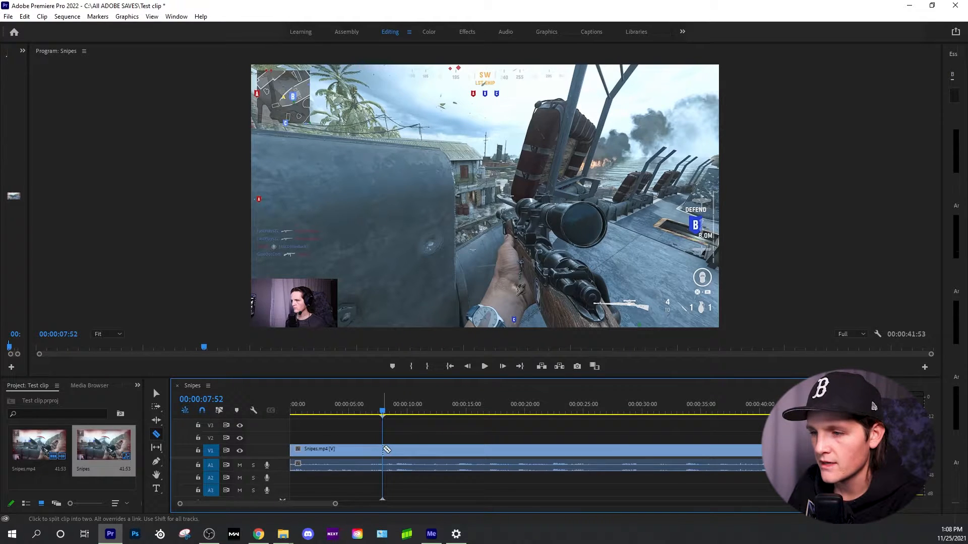
{"action": "left_click", "coordinate": [386, 450]}
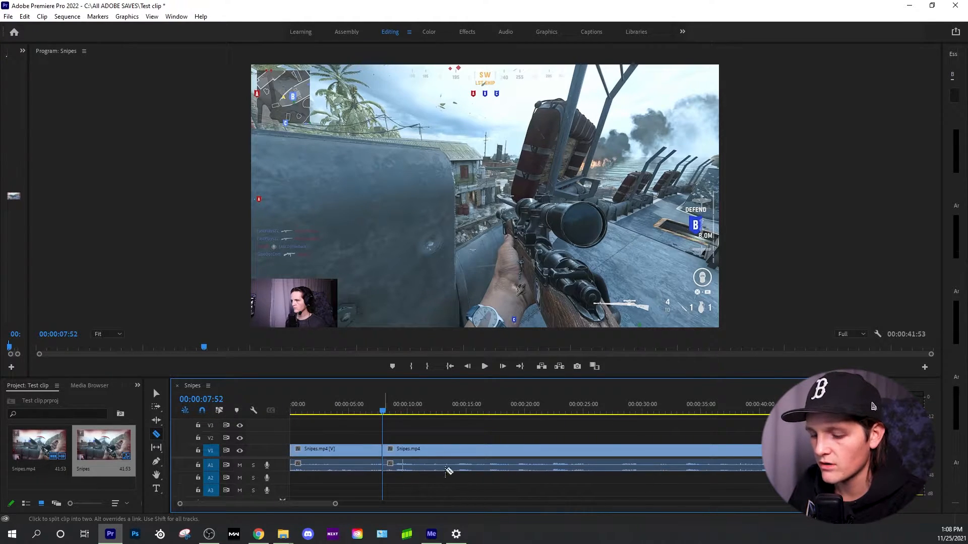
{"action": "key", "text": "v"}
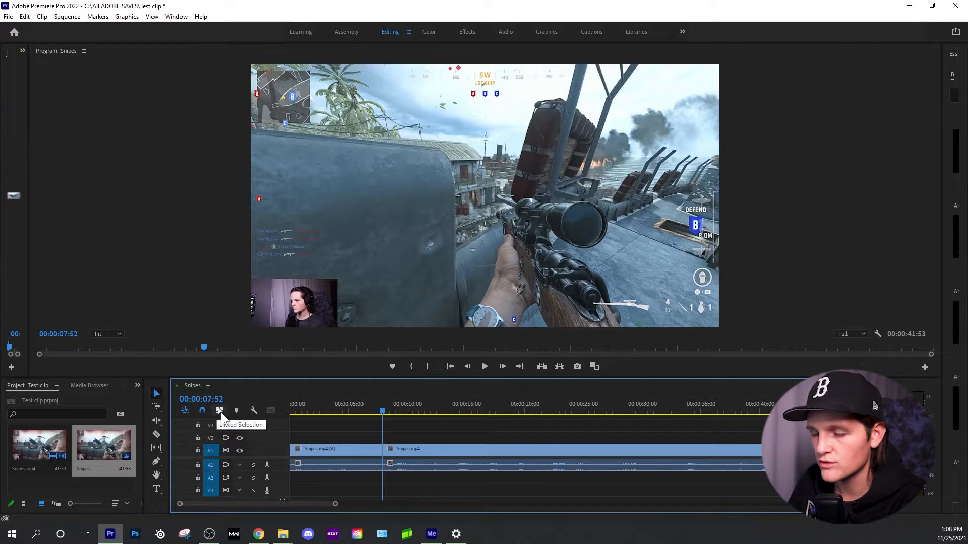
- Enable Linked Selection and check whether the video and audio of the segment after the cut select together
{"action": "left_click", "coordinate": [220, 410]}
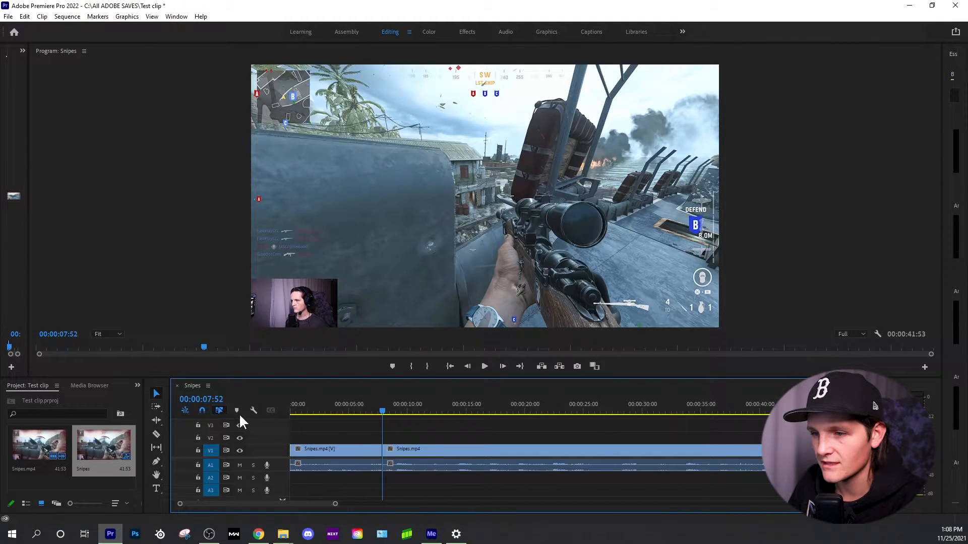
{"action": "left_click", "coordinate": [510, 451]}
{"action": "left_click", "coordinate": [462, 463]}
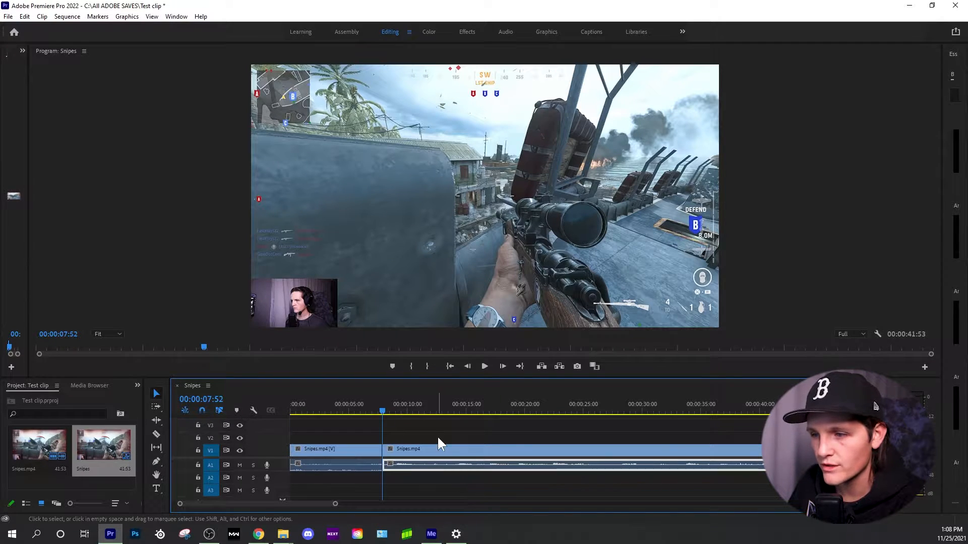
{"action": "left_click", "coordinate": [494, 452]}
{"action": "left_click", "coordinate": [449, 482]}
{"action": "left_click", "coordinate": [464, 446]}
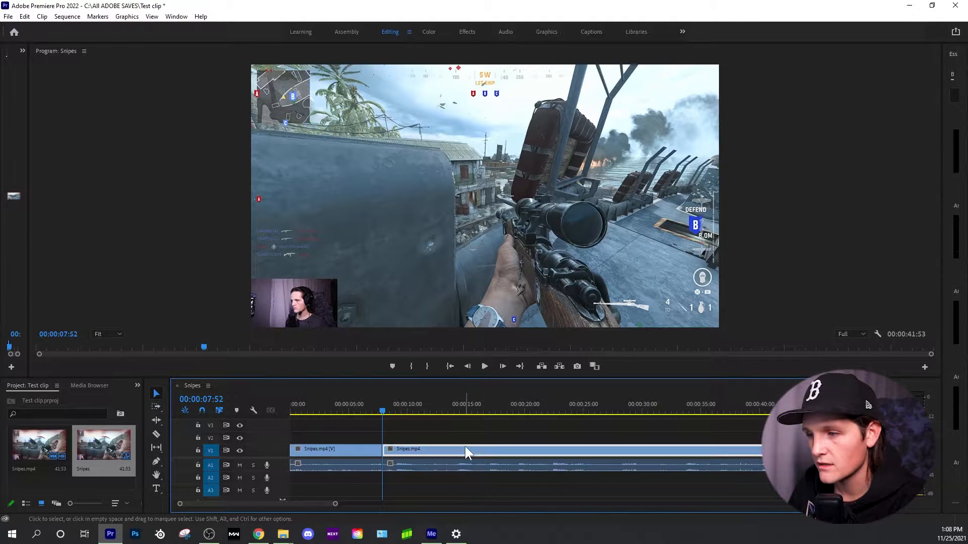
- Link the video and audio of the segment after the cut, and select both segments to check their linking
{"action": "left_click_drag", "start_coordinate": [410, 425], "coordinate": [455, 470]}
{"action": "right_click", "coordinate": [510, 450]}
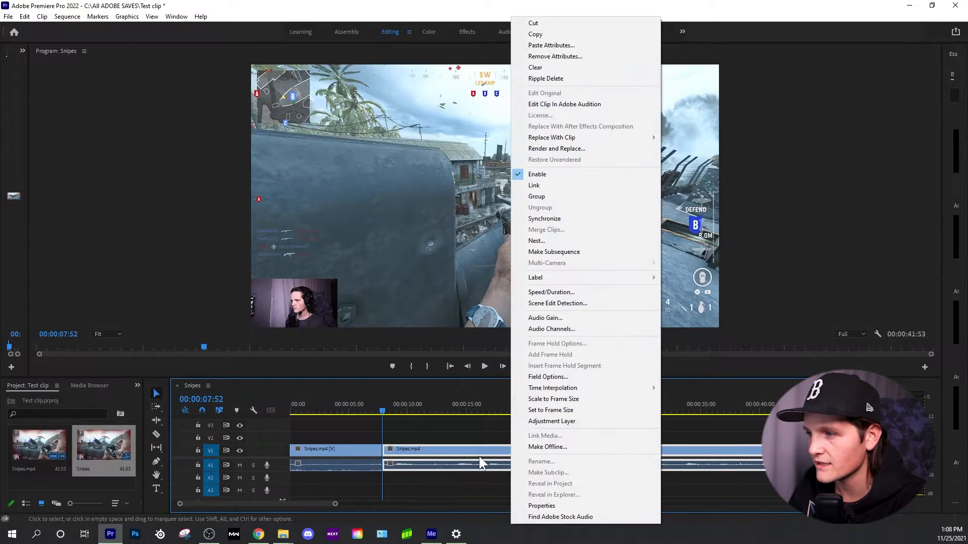
{"action": "left_click", "coordinate": [576, 185]}
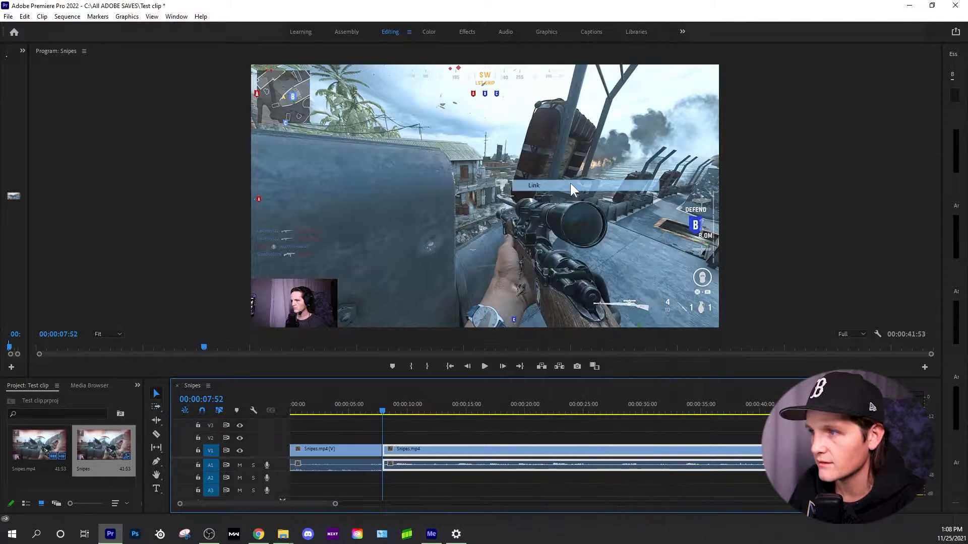
{"action": "left_click", "coordinate": [361, 411]}
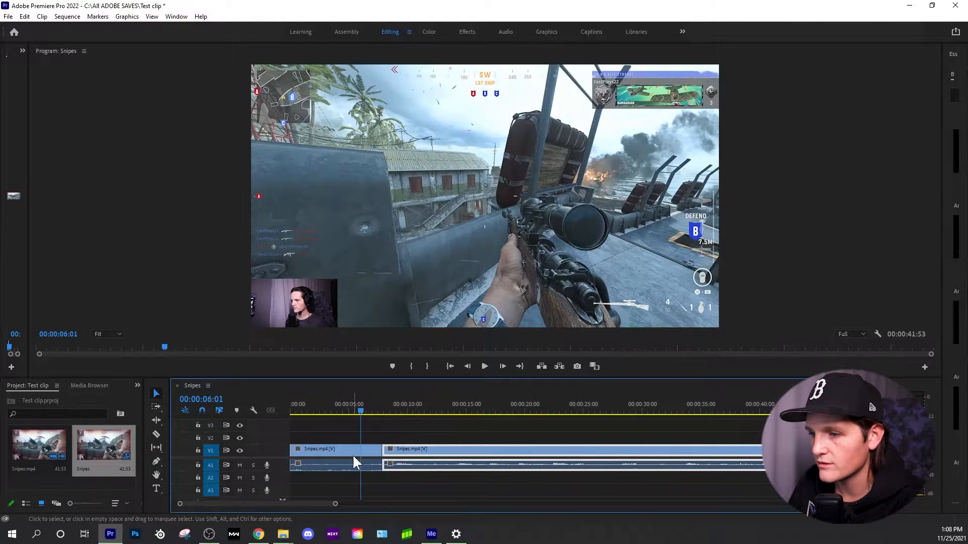
{"action": "left_click", "coordinate": [337, 449]}
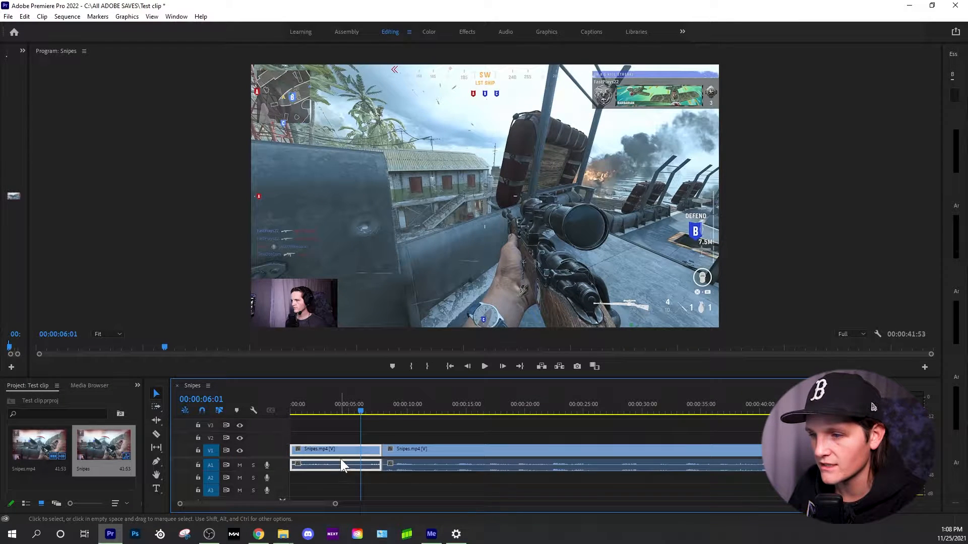
{"action": "left_click", "coordinate": [423, 446]}
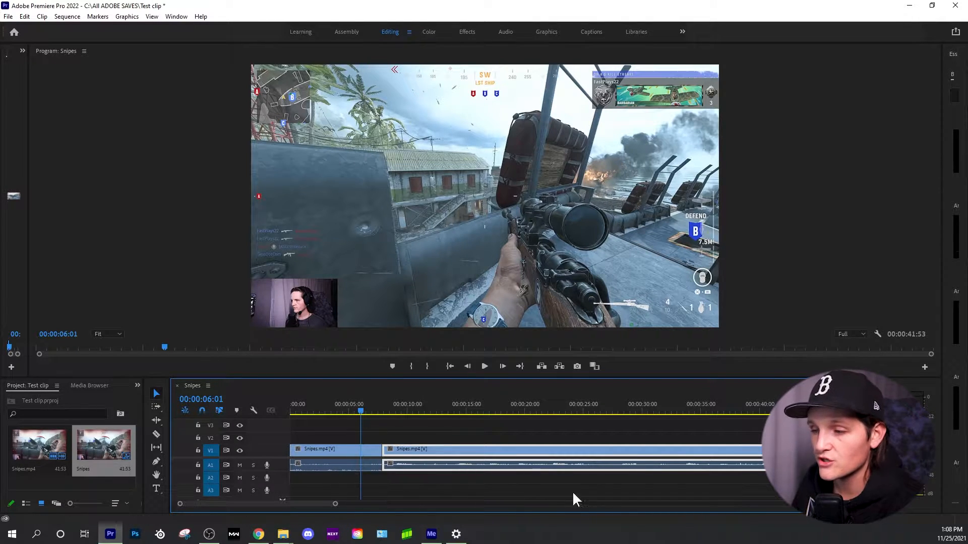
{"action": "left_click", "coordinate": [452, 464]}
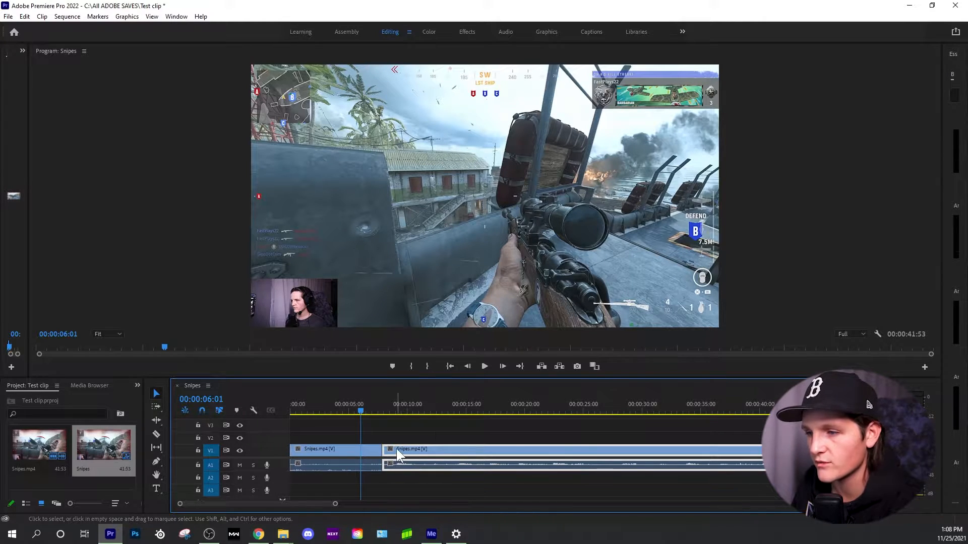
- Try a ripple delete on the segment before the cut at 00:00:07:52, and undo it
{"action": "left_click", "coordinate": [334, 468]}
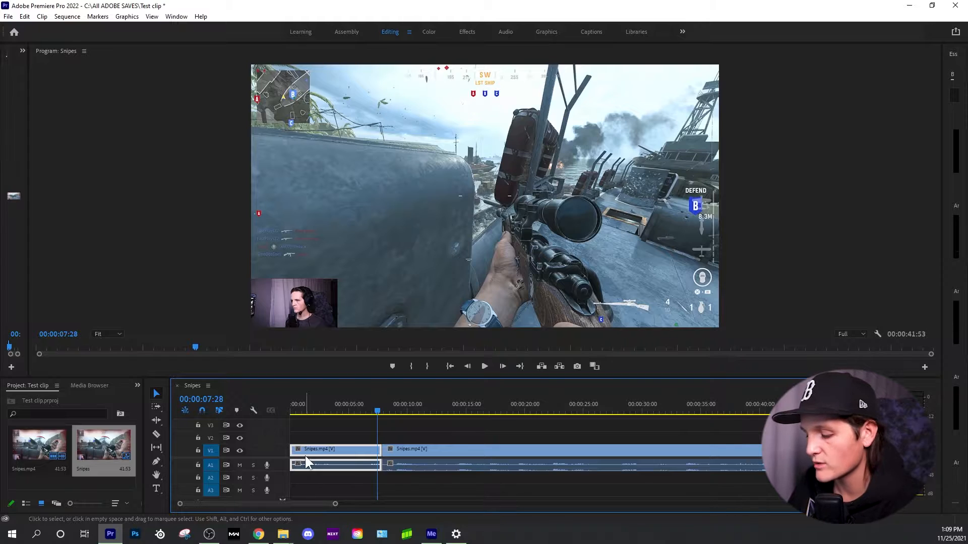
{"action": "key", "text": "shift+Delete"}
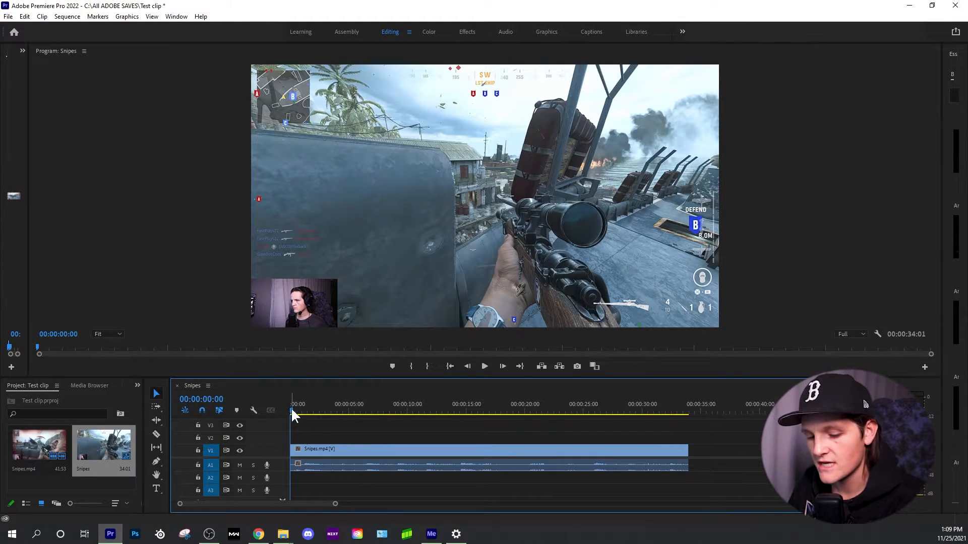
{"action": "key", "text": "ctrl+z"}
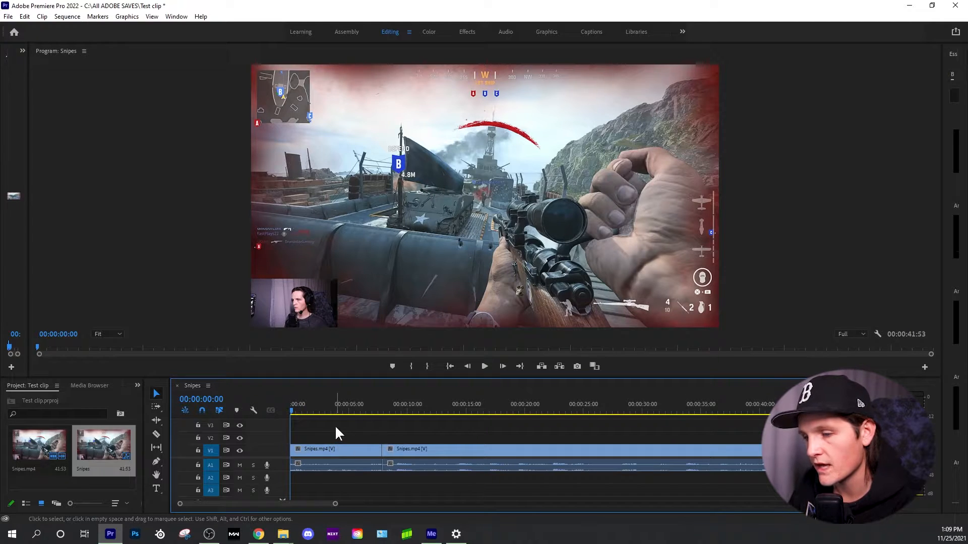
- Delete the segment before the cut and move the remaining clip to the start of the sequence
{"action": "left_click", "coordinate": [364, 451]}
{"action": "key", "text": "Delete"}
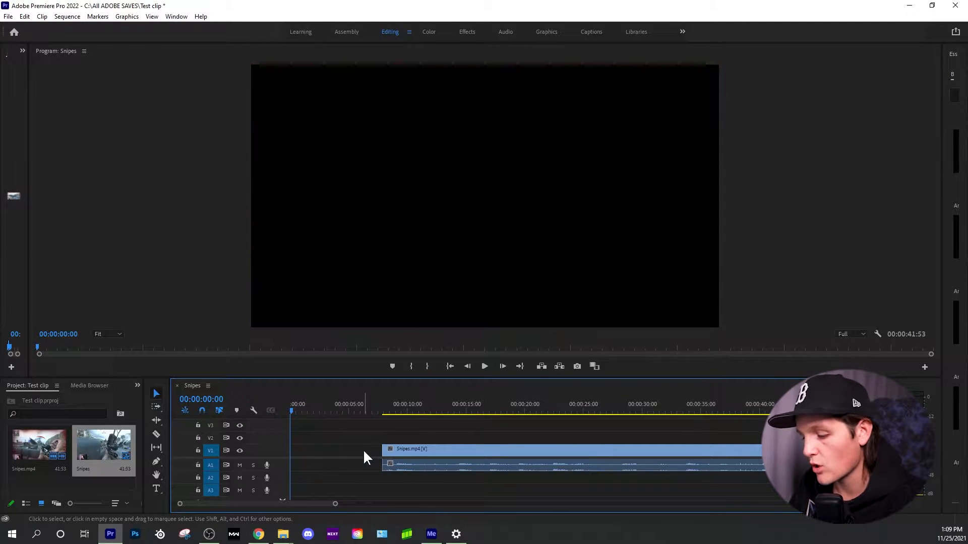
{"action": "left_click_drag", "start_coordinate": [456, 450], "coordinate": [364, 450]}
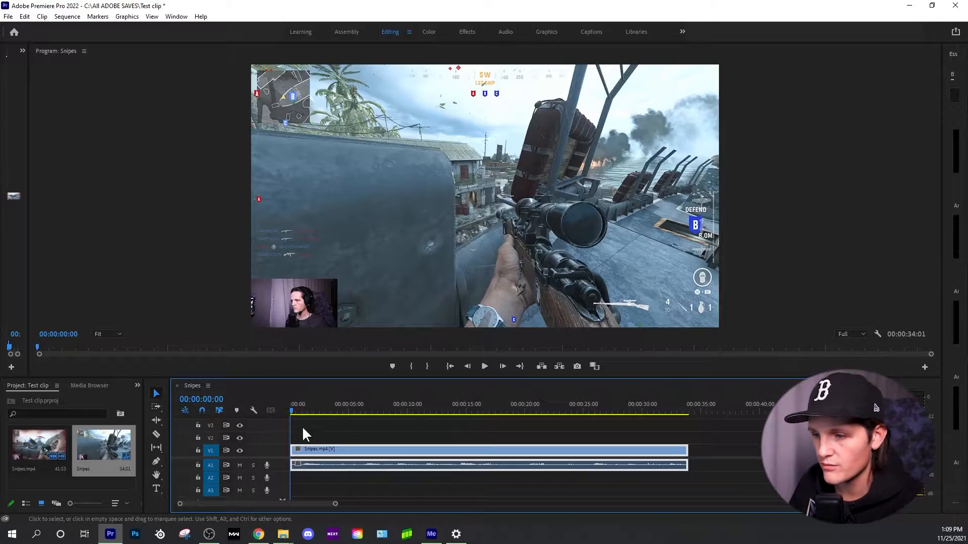
- Play the sequence to 00:00:14:44, split the clip there with the Razor tool and return to the Selection tool
{"action": "key", "text": "space"}
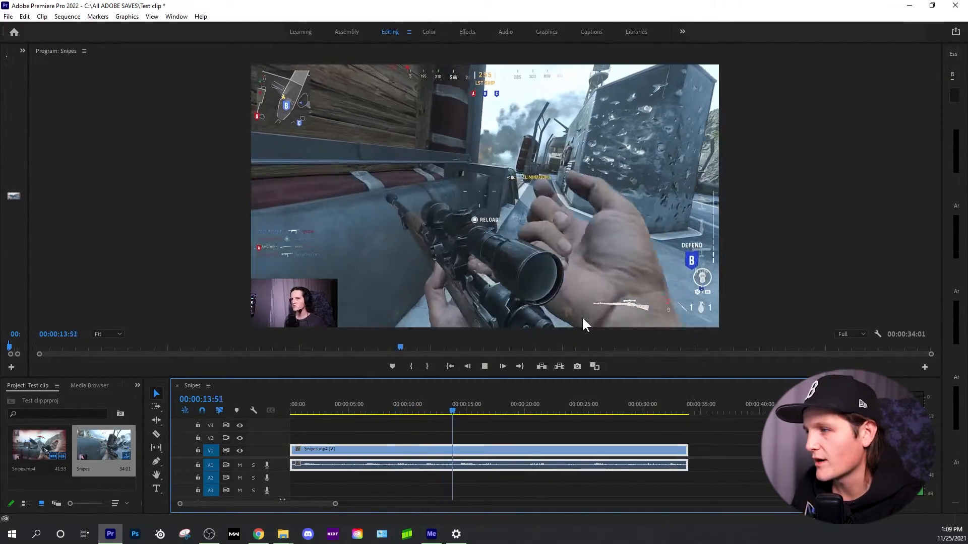
{"action": "key", "text": "space"}
{"action": "key", "text": "c"}
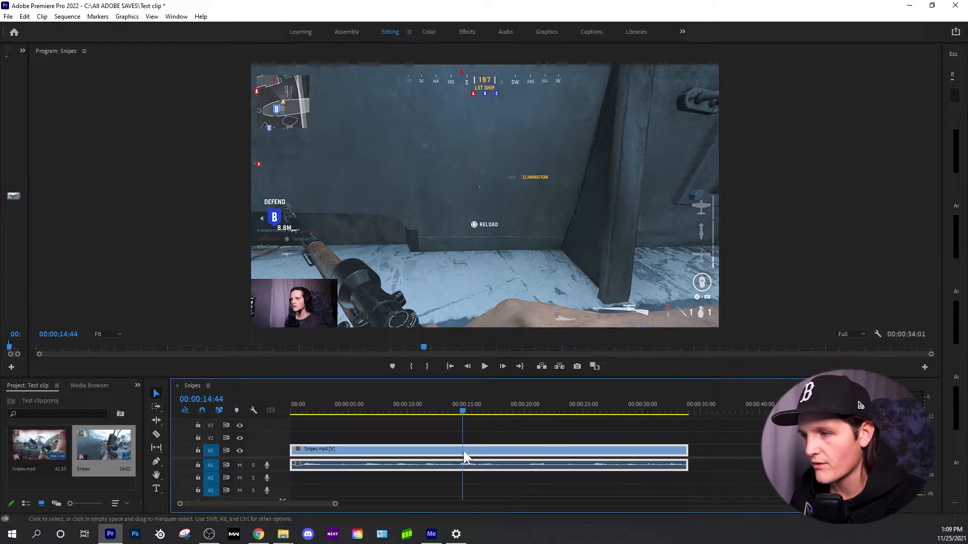
{"action": "left_click", "coordinate": [463, 451]}
{"action": "key", "text": "v"}
- Delete the segment after the 00:00:14:44 cut and play the remaining clip from the start
{"action": "left_click", "coordinate": [547, 449]}
{"action": "key", "text": "Delete"}
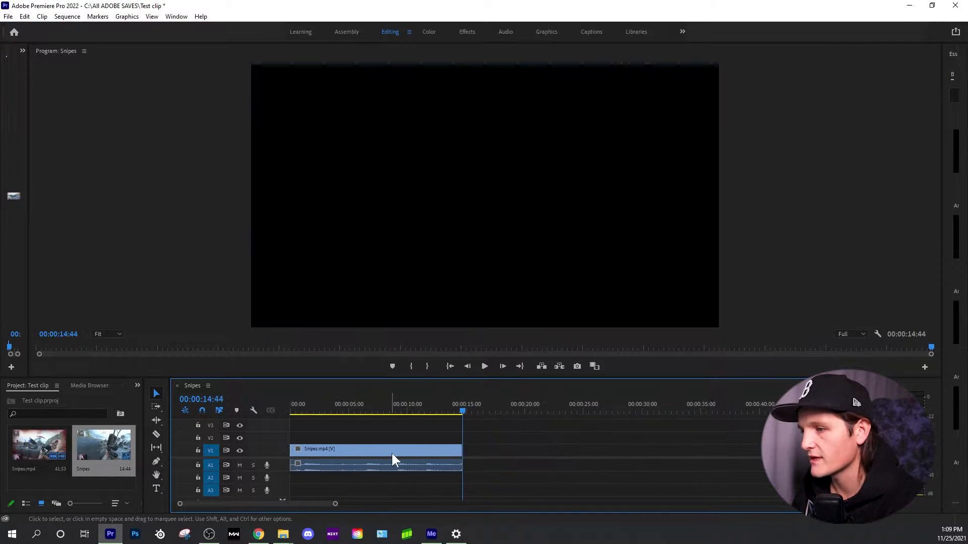
{"action": "left_click_drag", "start_coordinate": [464, 410], "coordinate": [270, 409]}
{"action": "key", "text": "space"}
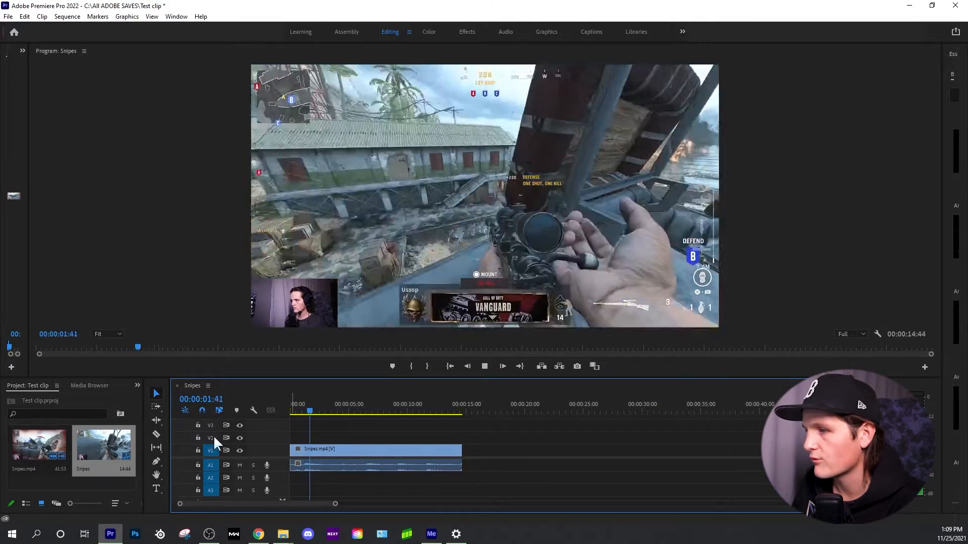
{"action": "key", "text": "space"}
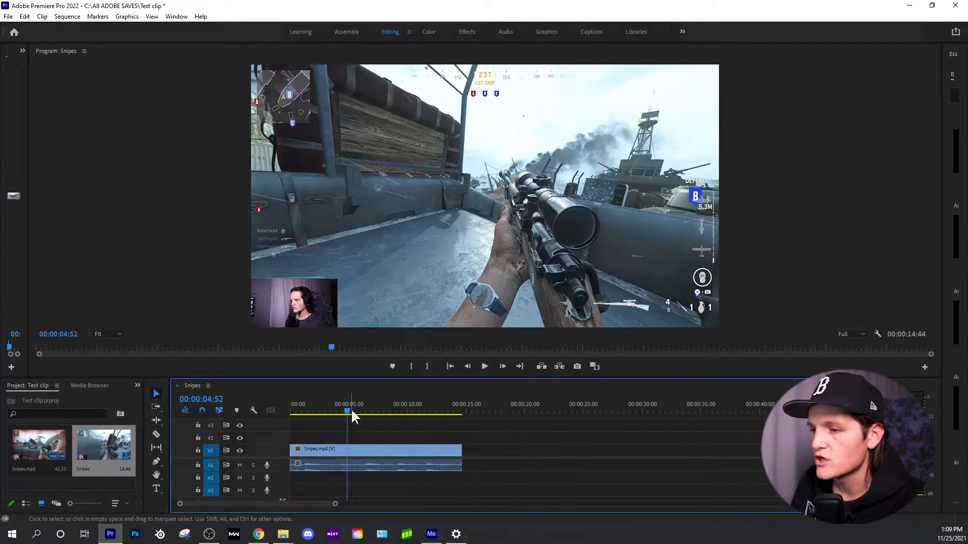
- Undo the deletion of the second segment and select the first segment on the timeline
{"action": "key", "text": "c"}
{"action": "key", "text": "v"}
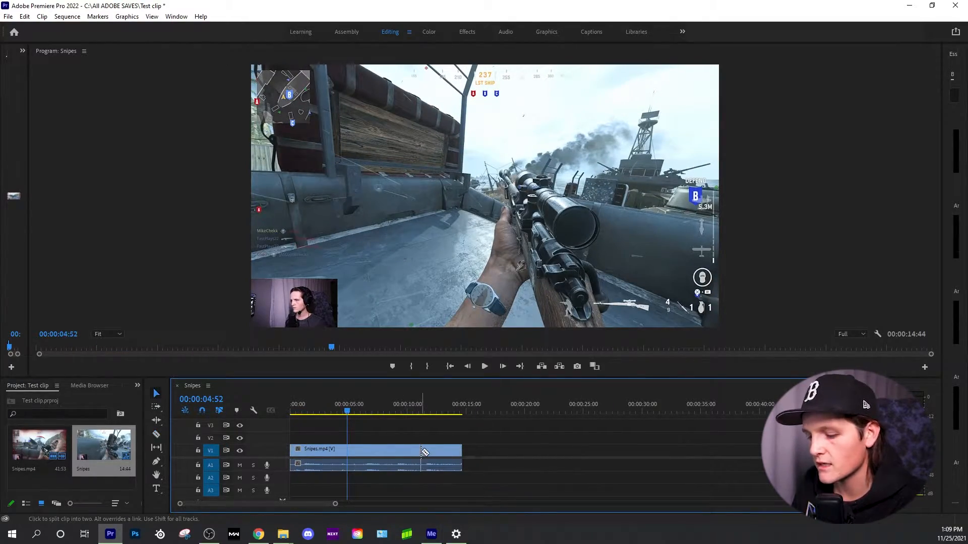
{"action": "key", "text": "ctrl+z"}
{"action": "left_click", "coordinate": [552, 466]}
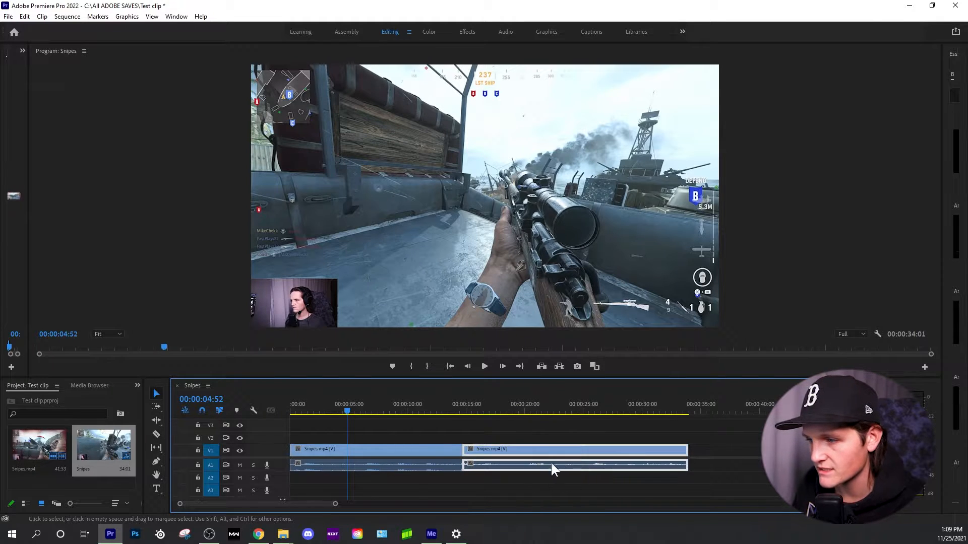
{"action": "left_click", "coordinate": [392, 469]}
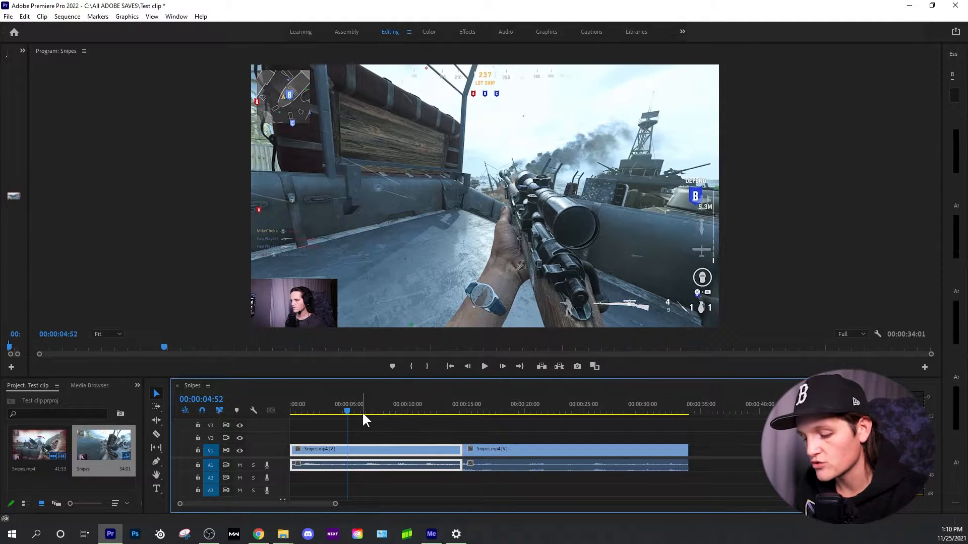
- View the export settings for the full sequence, cancel them and clear the clip selection
{"action": "key", "text": "ctrl+m"}
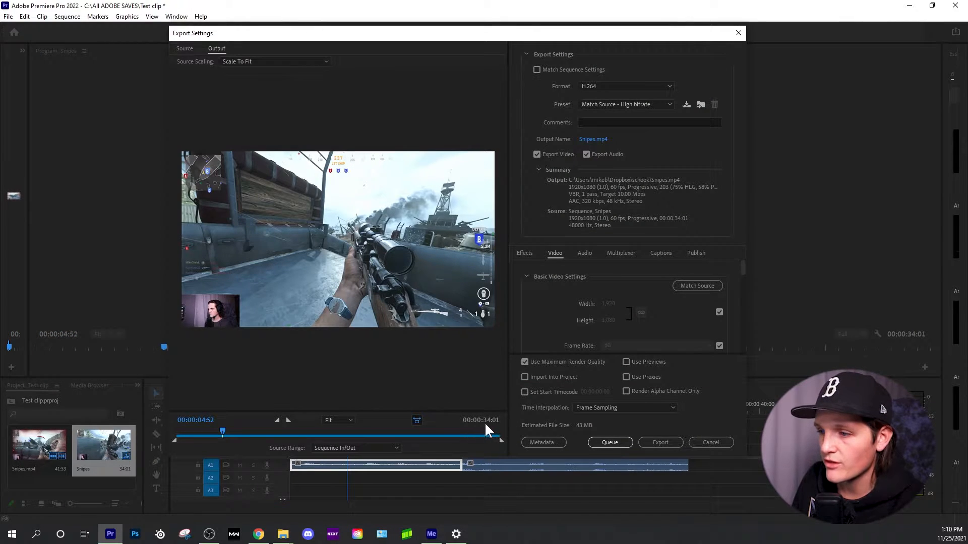
{"action": "left_click", "coordinate": [707, 442]}
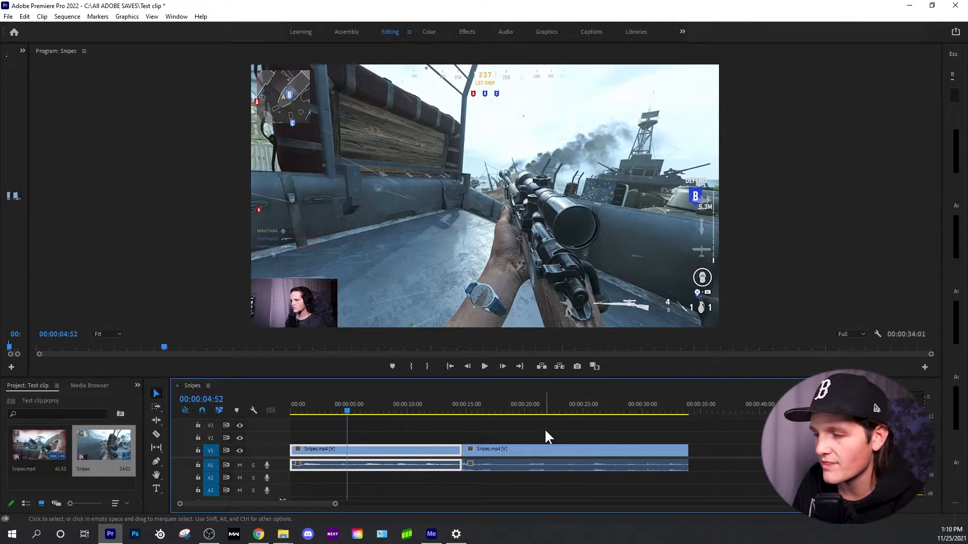
{"action": "left_click", "coordinate": [544, 429]}
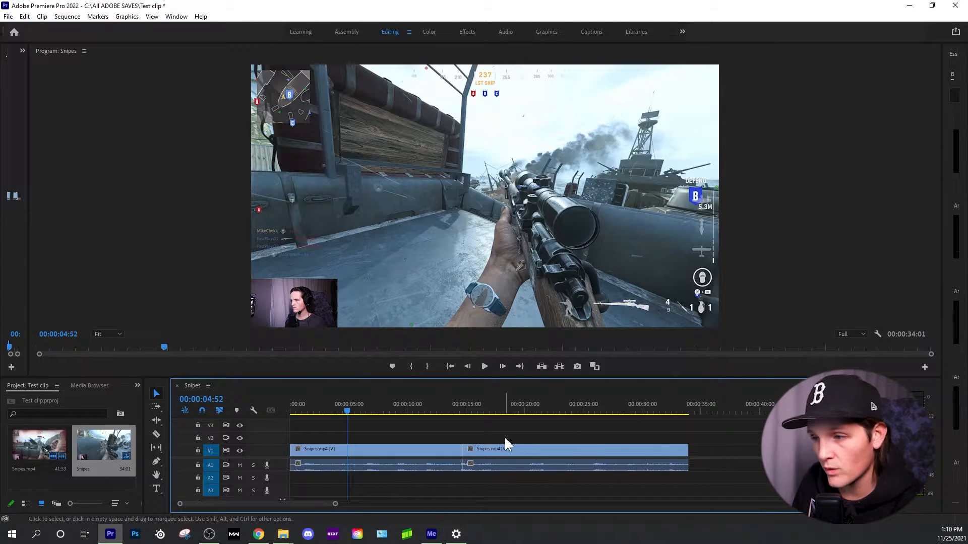
{"action": "left_click", "coordinate": [529, 462]}
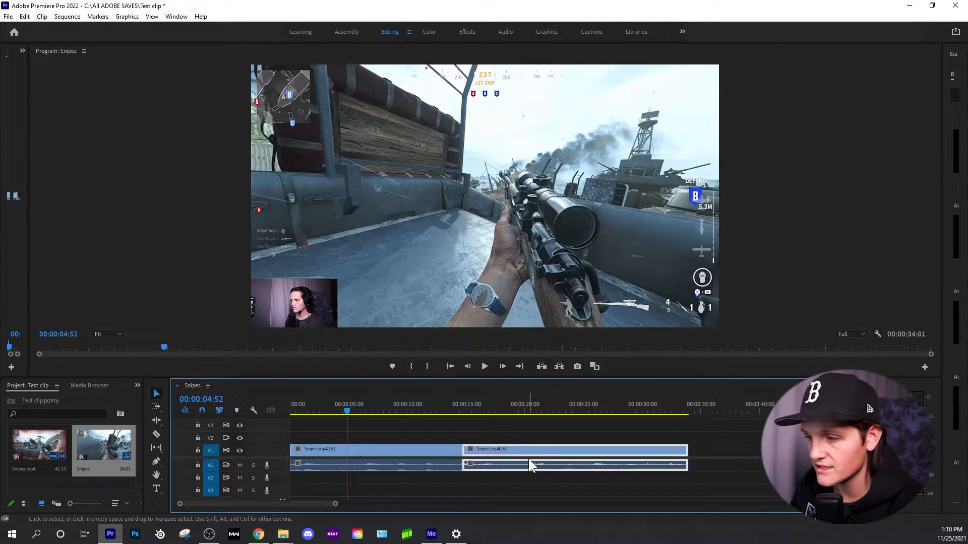
{"action": "left_click", "coordinate": [535, 428]}
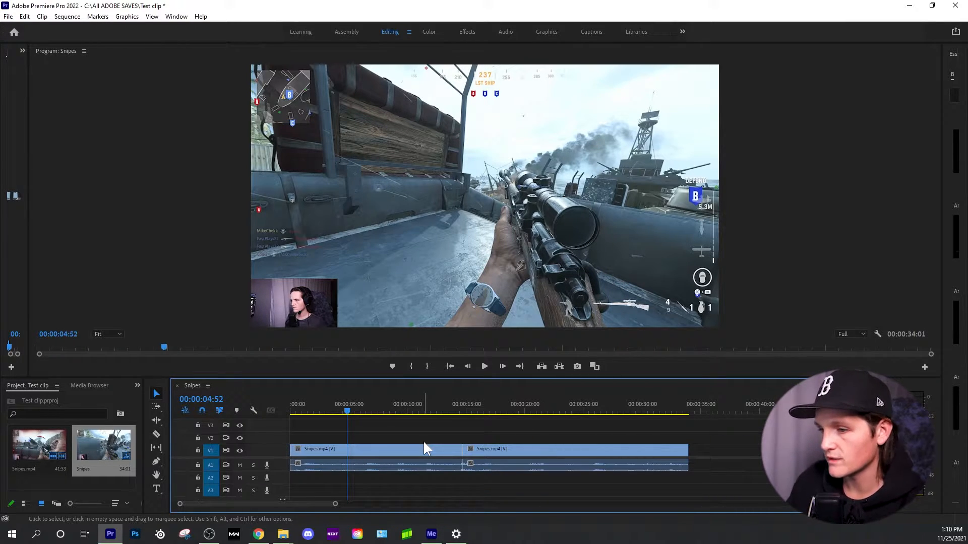
- Mark an In point at the sequence start and an Out point at the cut at 00:00:14:44
{"action": "key", "text": "Home"}
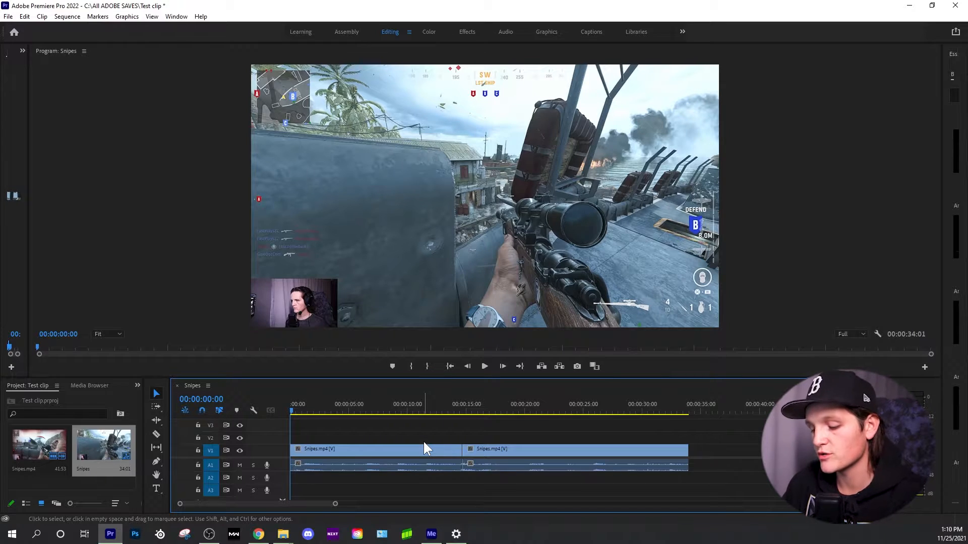
{"action": "key", "text": "ctrl+a"}
{"action": "key", "text": "Down"}
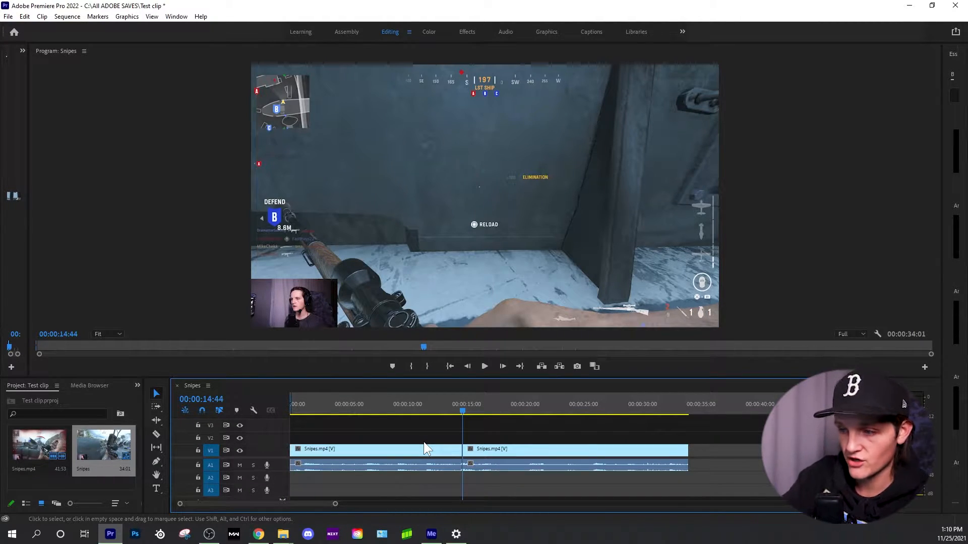
{"action": "key", "text": "Home"}
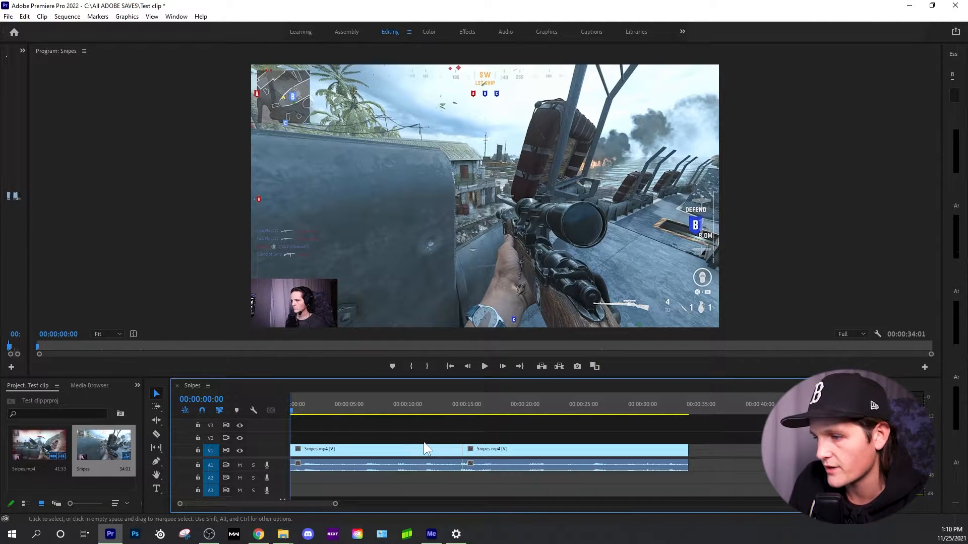
{"action": "key", "text": "Down"}
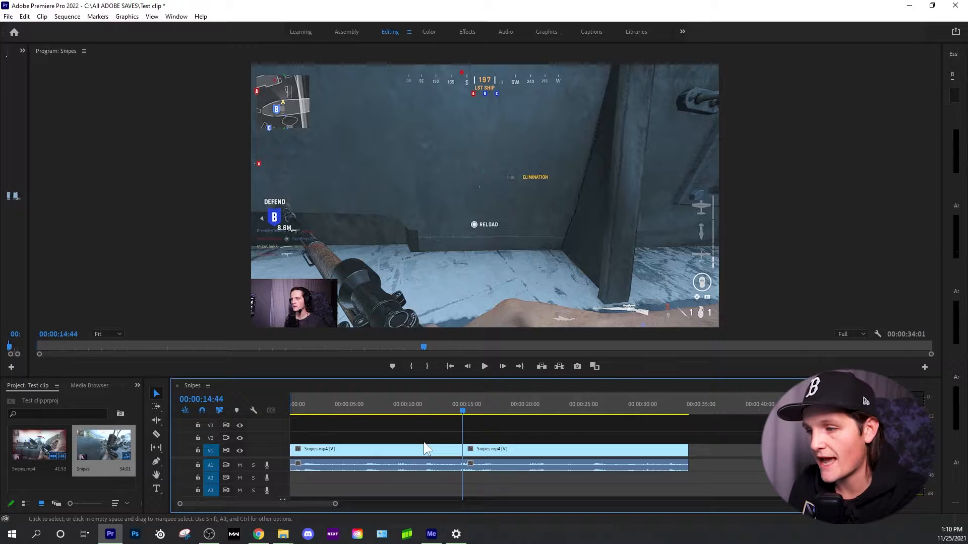
{"action": "key", "text": "o"}
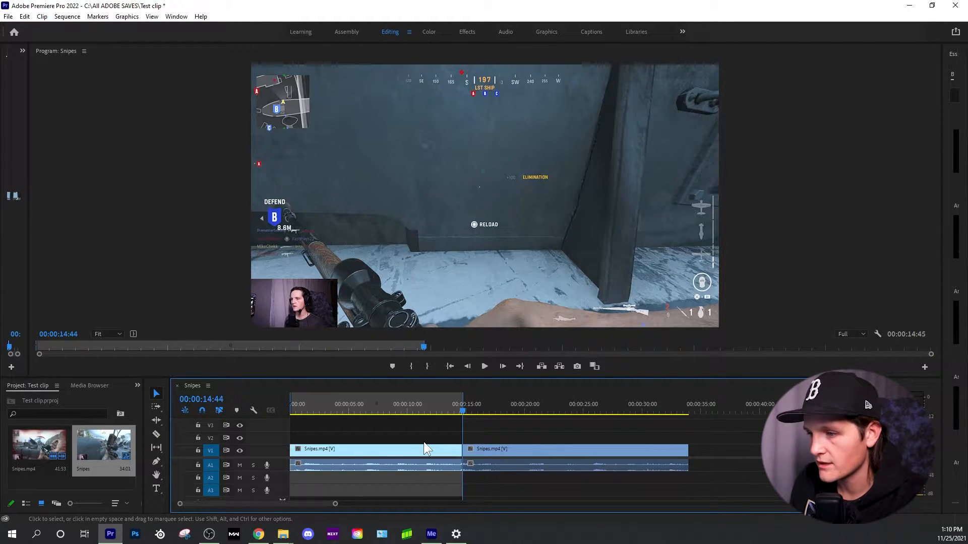
- Open the export settings for the marked range and view the output file location without changing it
{"action": "key", "text": "ctrl+m"}
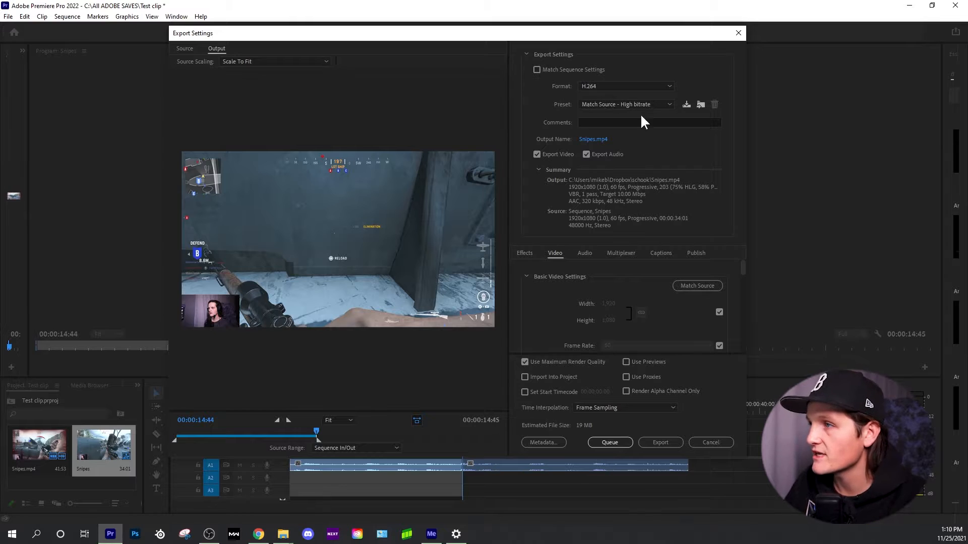
{"action": "left_click_drag", "start_coordinate": [584, 40], "coordinate": [553, 33]}
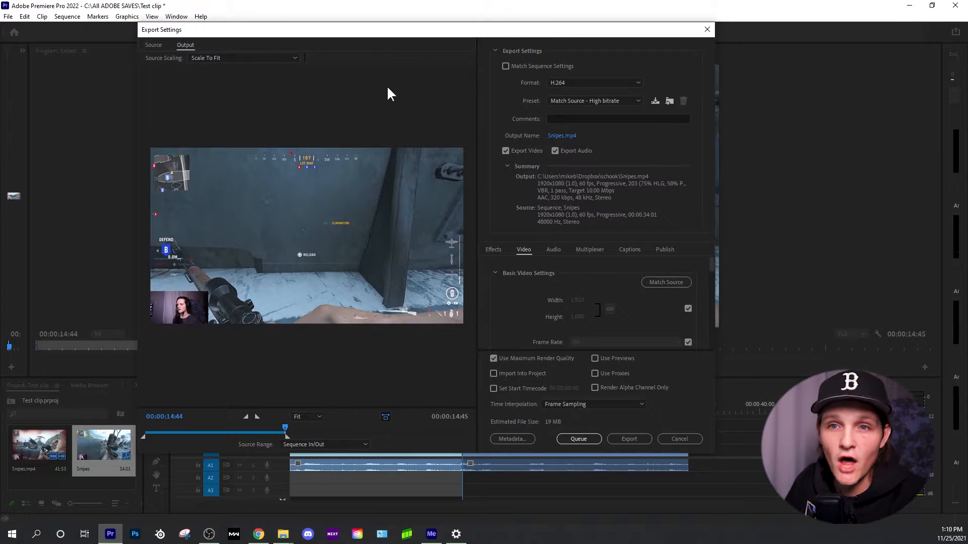
{"action": "left_click", "coordinate": [640, 137]}
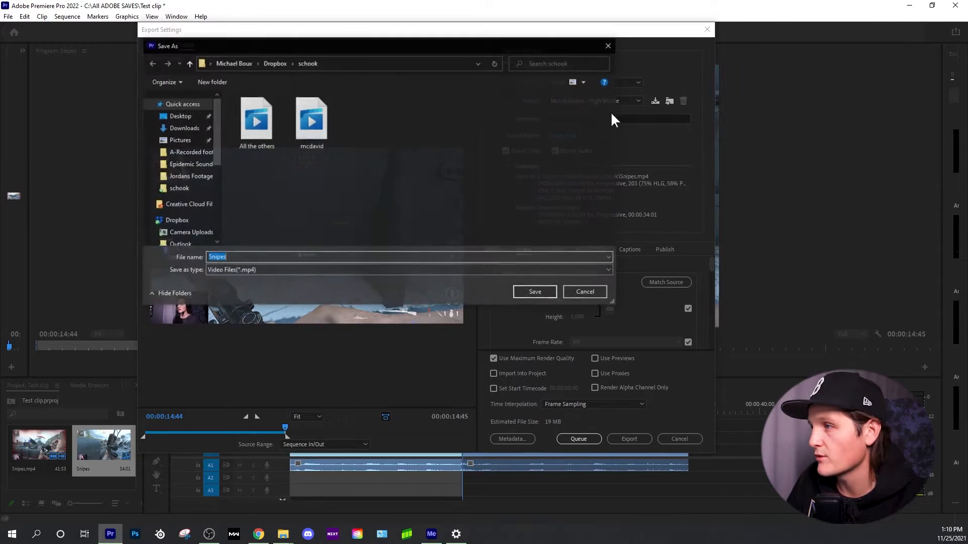
{"action": "left_click", "coordinate": [589, 290]}
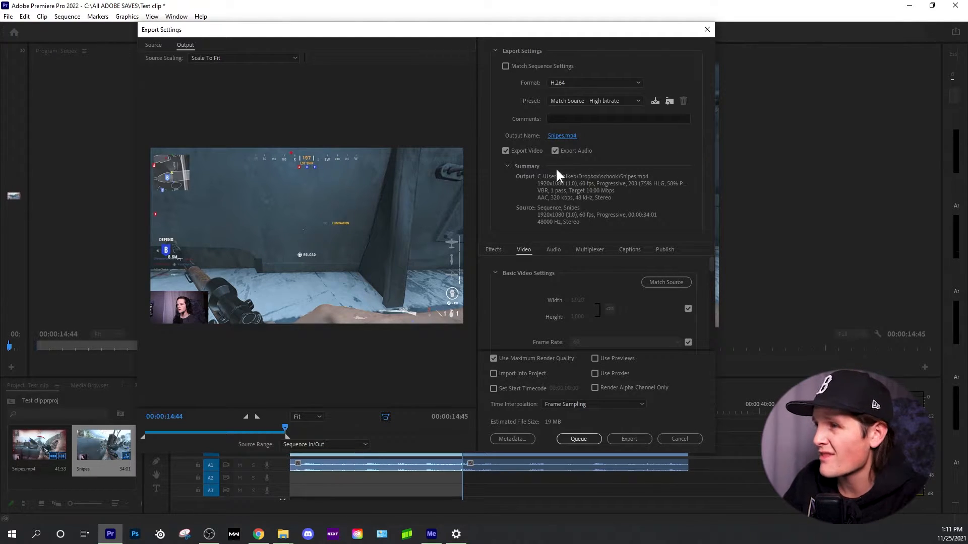
- Set the export destination to the schook folder in Dropbox with the file name Snipes
{"action": "left_click", "coordinate": [556, 135]}
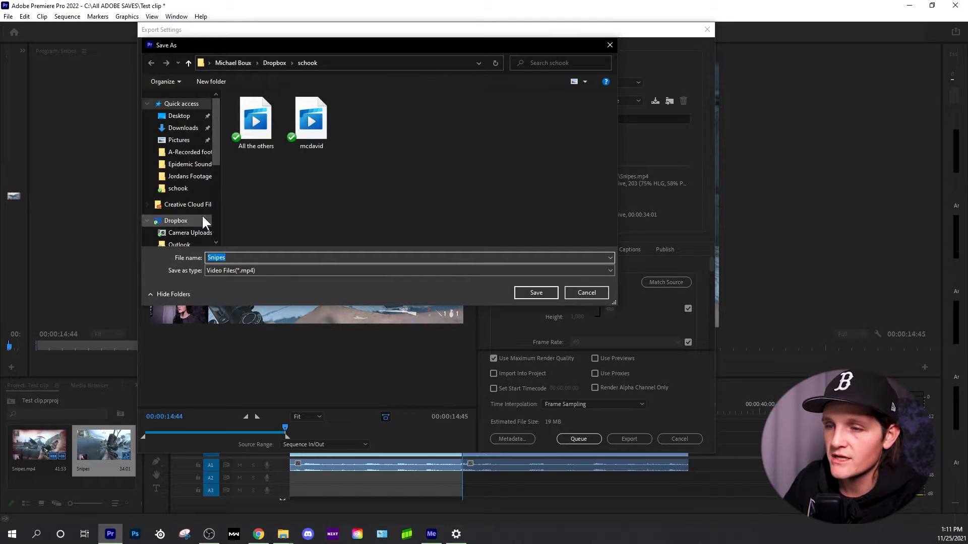
{"action": "scroll", "coordinate": [216, 126], "scroll_direction": "down", "scroll_amount": 1}
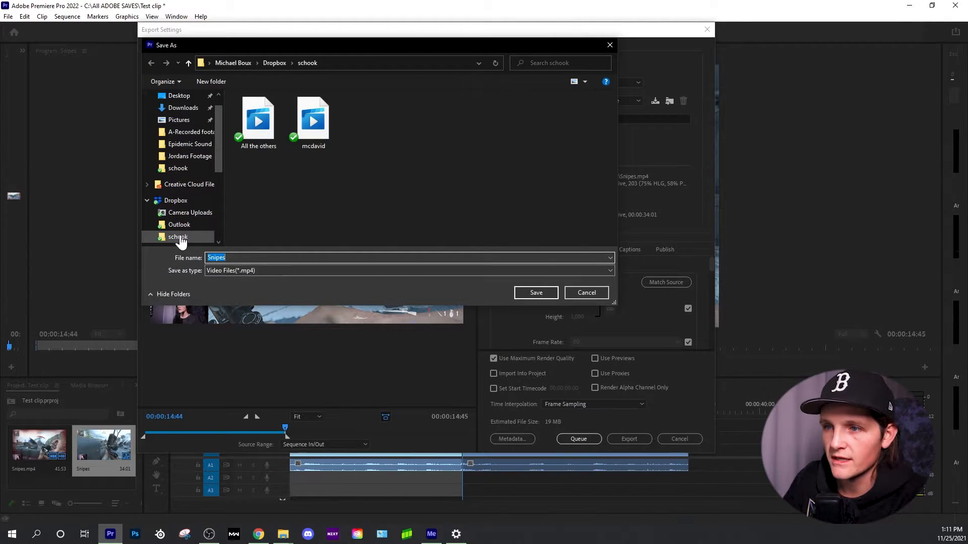
{"action": "left_click", "coordinate": [180, 238]}
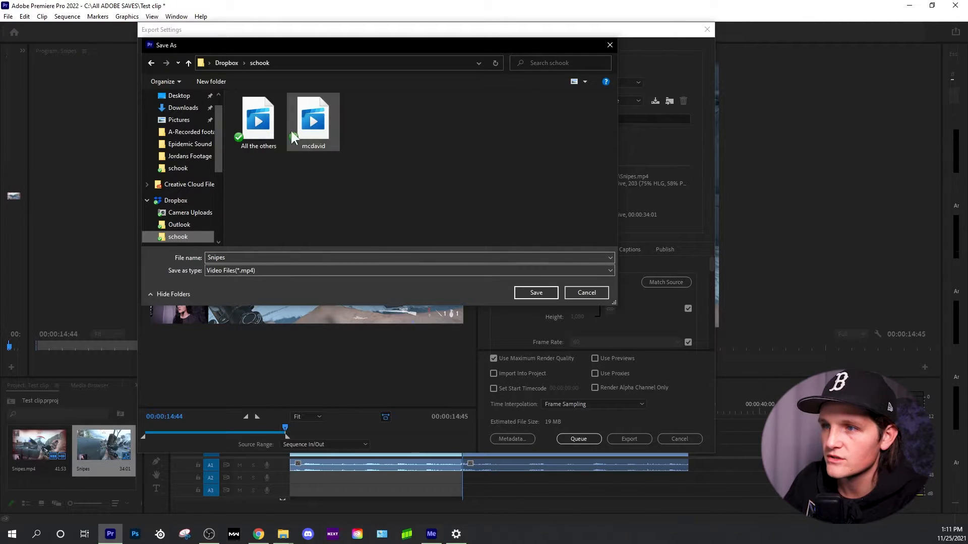
{"action": "left_click", "coordinate": [246, 130]}
{"action": "left_click", "coordinate": [173, 241]}
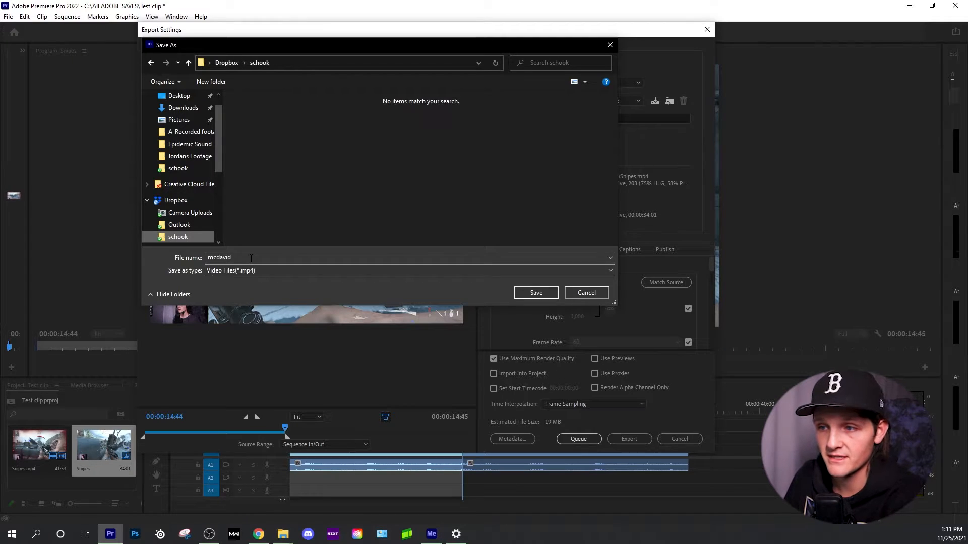
{"action": "double_click", "coordinate": [251, 258]}
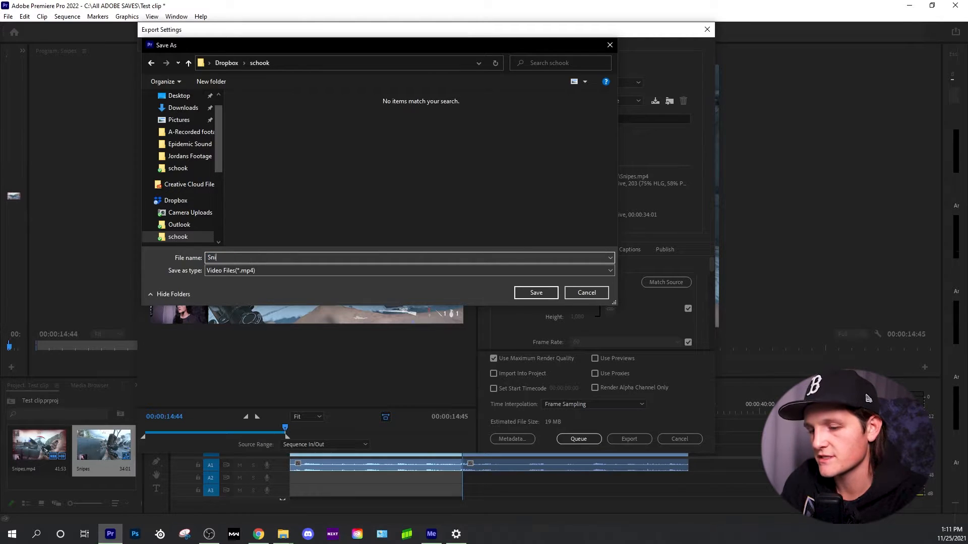
{"action": "key", "text": "Return"}
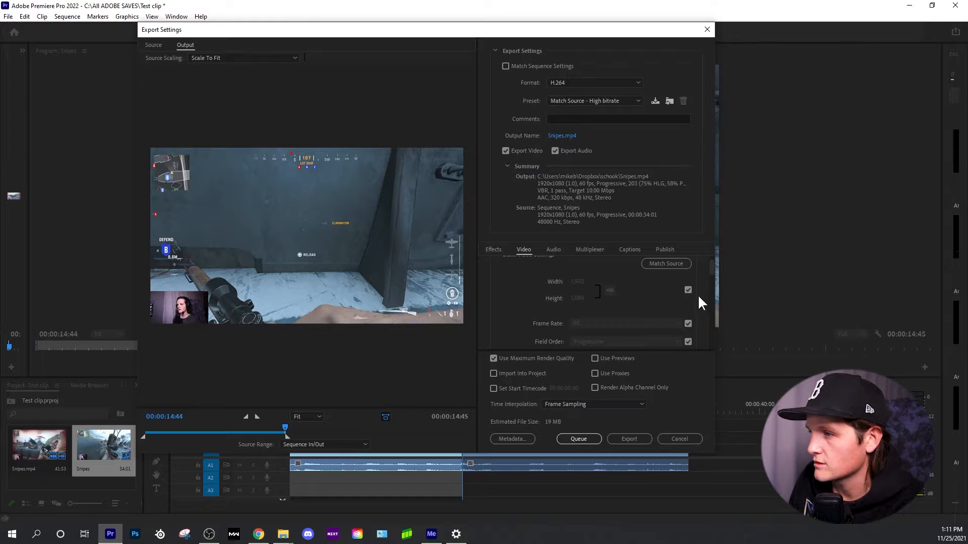
- Set the video export's bitrate encoding to VBR, 2 pass
{"action": "scroll", "coordinate": [624, 262], "scroll_direction": "down", "scroll_amount": 2}
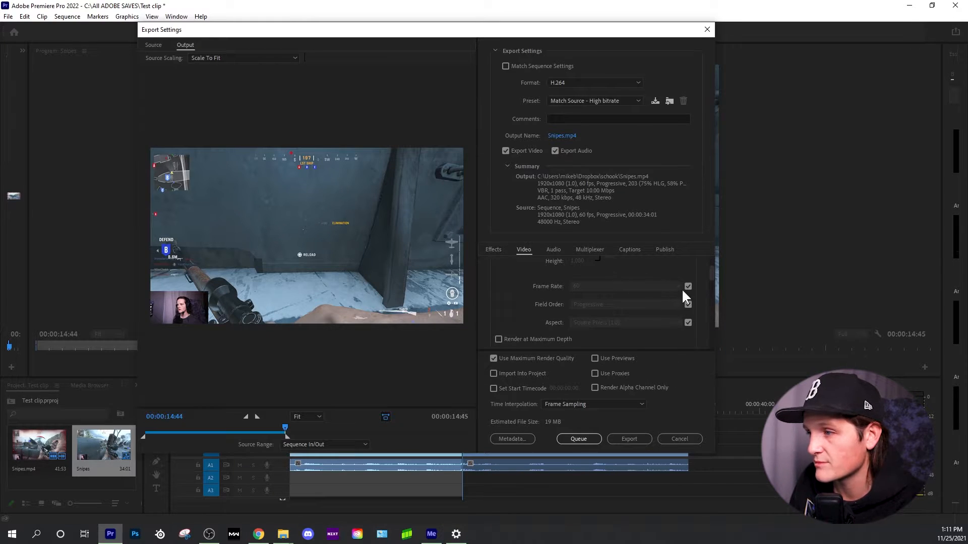
{"action": "scroll", "coordinate": [709, 281], "scroll_direction": "down", "scroll_amount": 3}
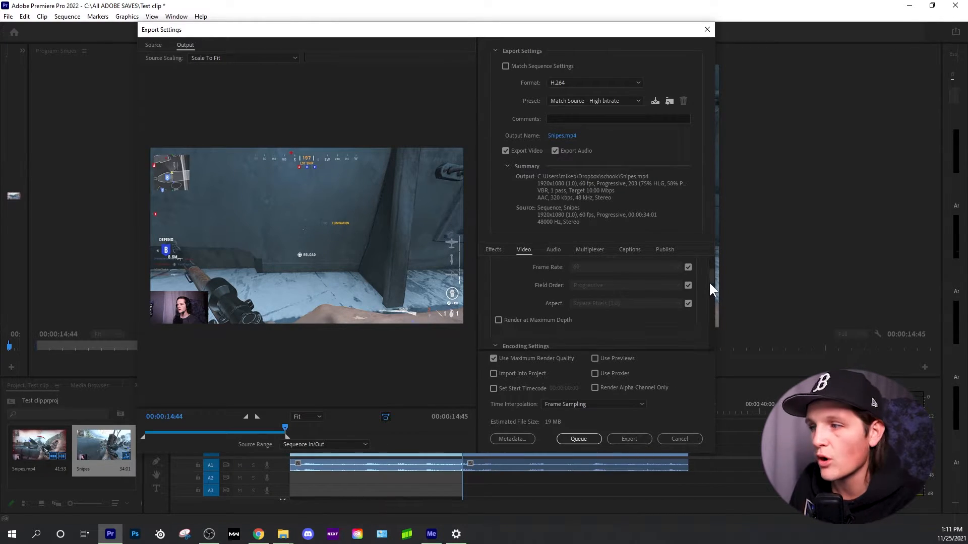
{"action": "scroll", "coordinate": [704, 274], "scroll_direction": "down", "scroll_amount": 3}
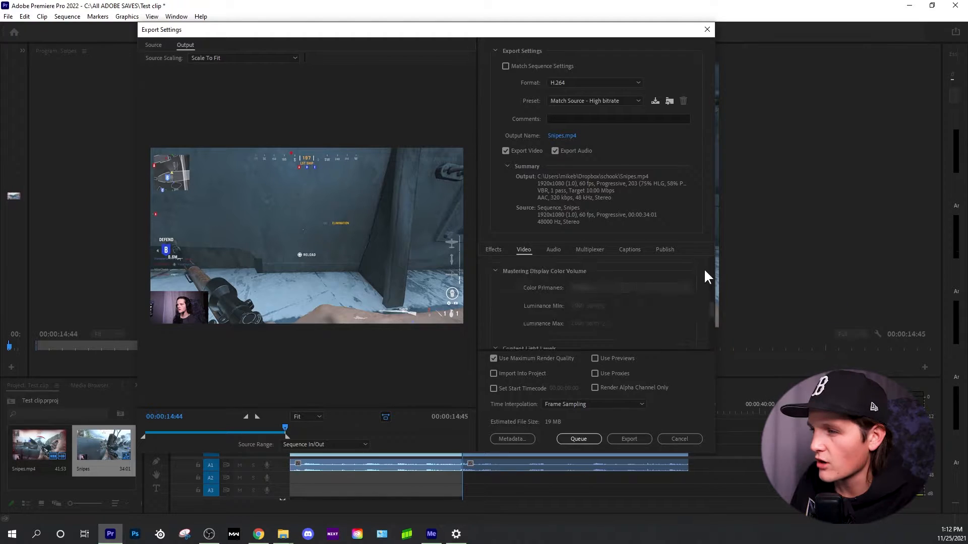
{"action": "scroll", "coordinate": [705, 273], "scroll_direction": "down", "scroll_amount": 1}
{"action": "left_click", "coordinate": [592, 297]}
{"action": "left_click", "coordinate": [600, 315]}
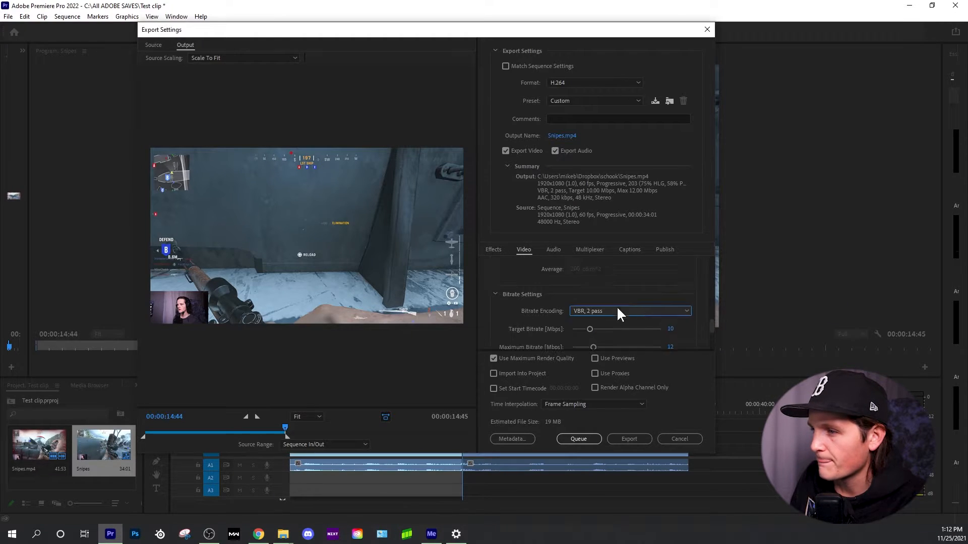
- Set the export's target bitrate to 14 Mbps and its maximum bitrate to 16 Mbps
{"action": "left_click", "coordinate": [670, 328]}
{"action": "type", "text": "14"}
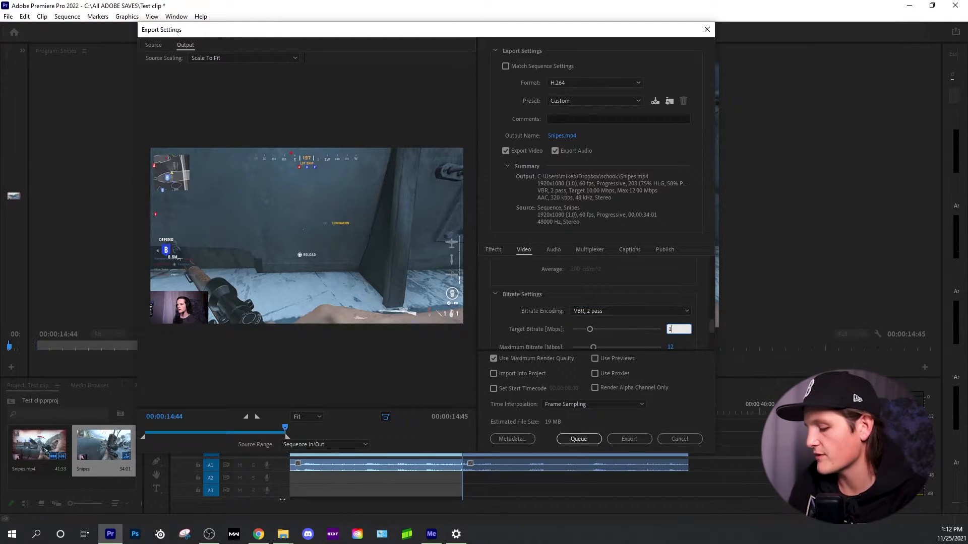
{"action": "key", "text": "Tab"}
{"action": "left_click", "coordinate": [671, 343]}
{"action": "type", "text": "16"}
{"action": "key", "text": "Tab"}
{"action": "scroll", "coordinate": [670, 333], "scroll_direction": "down", "scroll_amount": 1}
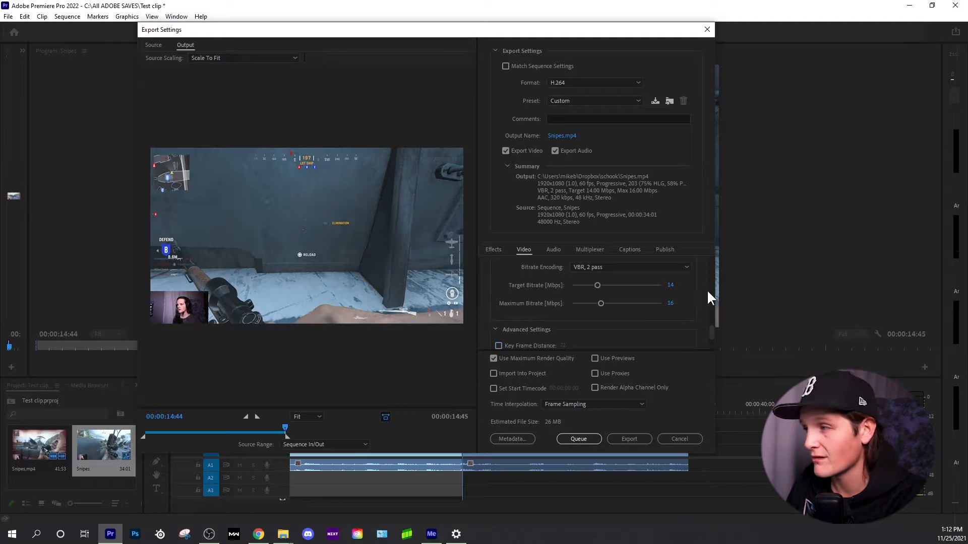
{"action": "scroll", "coordinate": [698, 303], "scroll_direction": "up", "scroll_amount": 1}
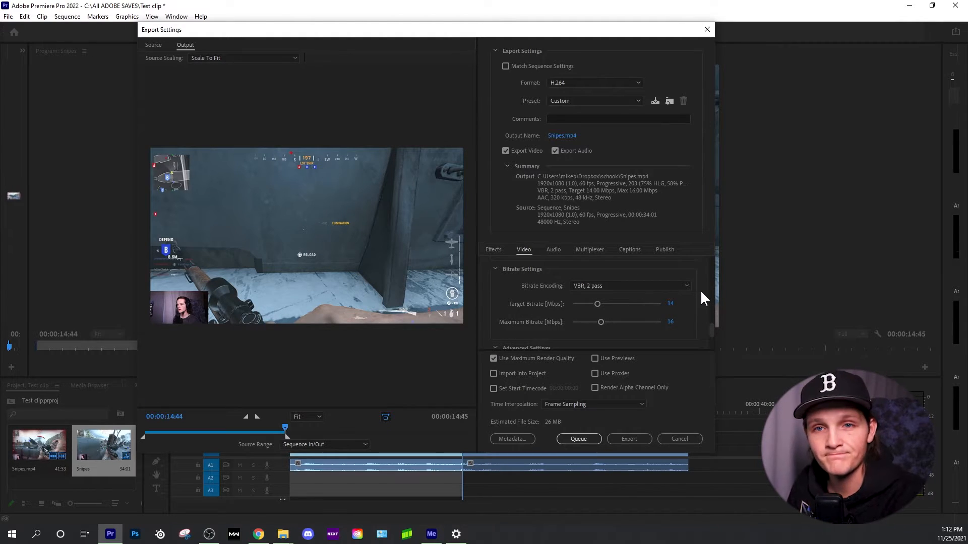
{"action": "scroll", "coordinate": [702, 300], "scroll_direction": "down", "scroll_amount": 3}
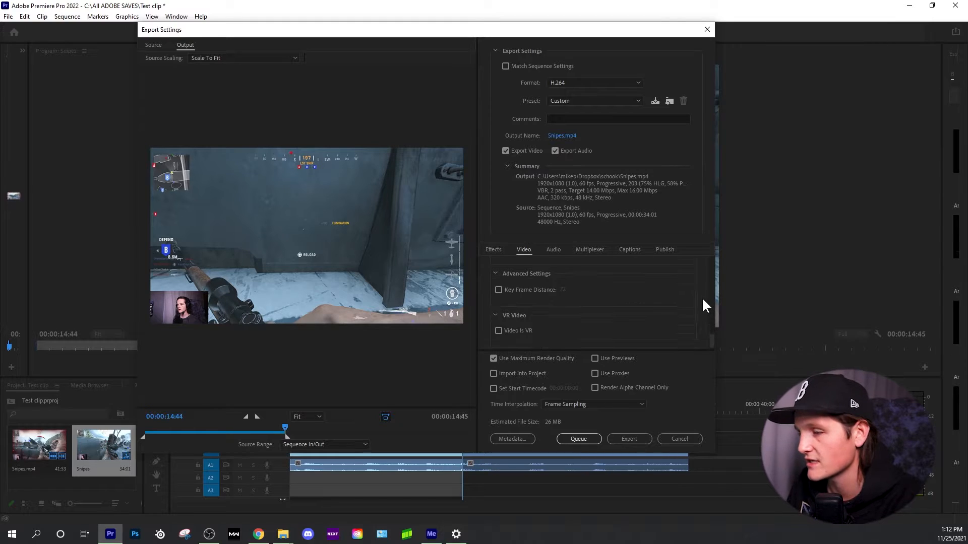
- Set the audio export bitrate to 192 kbps
{"action": "left_click", "coordinate": [554, 249]}
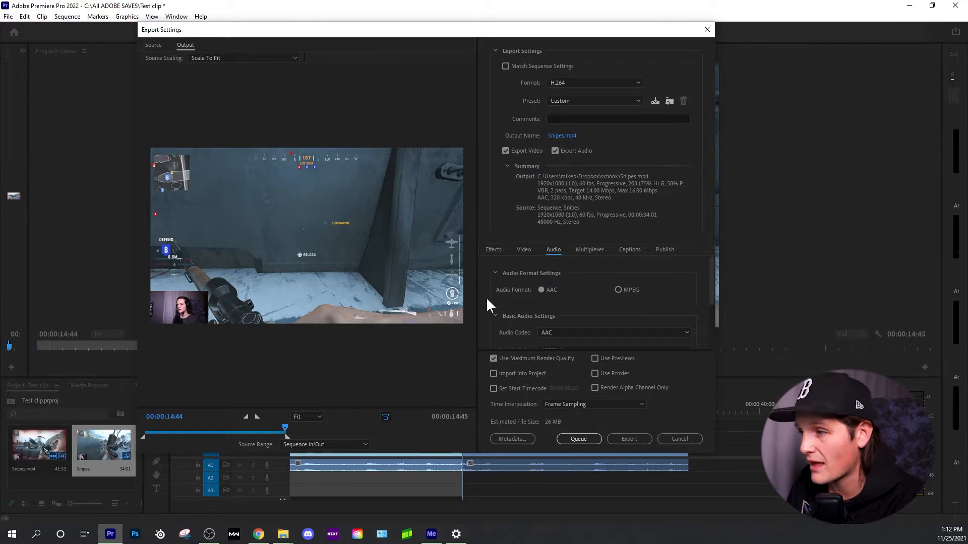
{"action": "scroll", "coordinate": [486, 297], "scroll_direction": "down", "scroll_amount": 2}
{"action": "scroll", "coordinate": [496, 304], "scroll_direction": "down", "scroll_amount": 1}
{"action": "scroll", "coordinate": [621, 328], "scroll_direction": "down", "scroll_amount": 2}
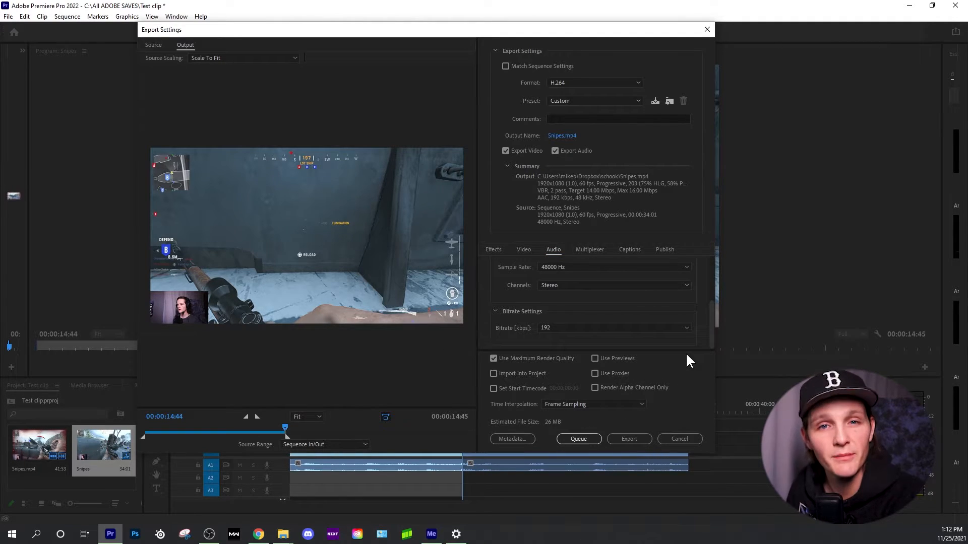
{"action": "scroll", "coordinate": [699, 303], "scroll_direction": "down", "scroll_amount": 2}
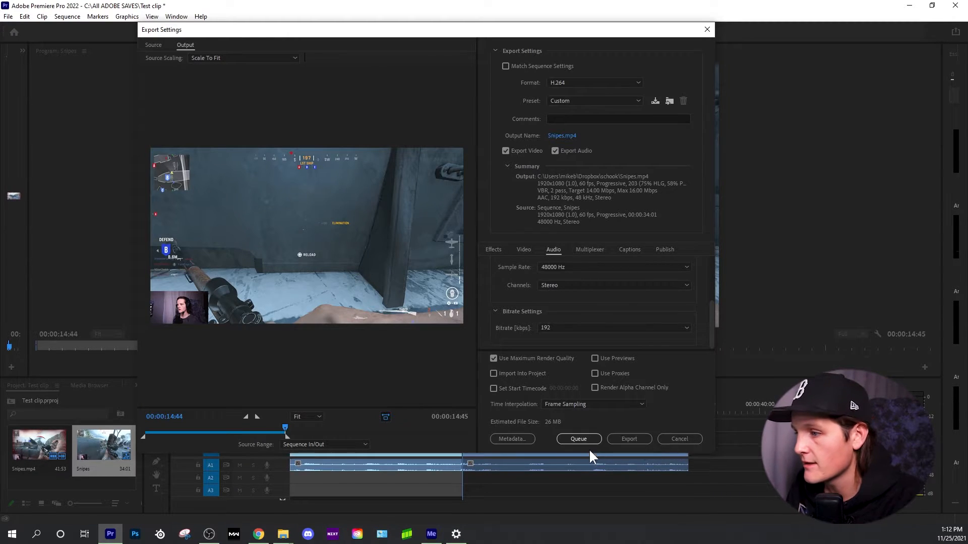
- Send the Snipes export to the Adobe Media Encoder queue and check its encoding progress
{"action": "left_click", "coordinate": [578, 439]}
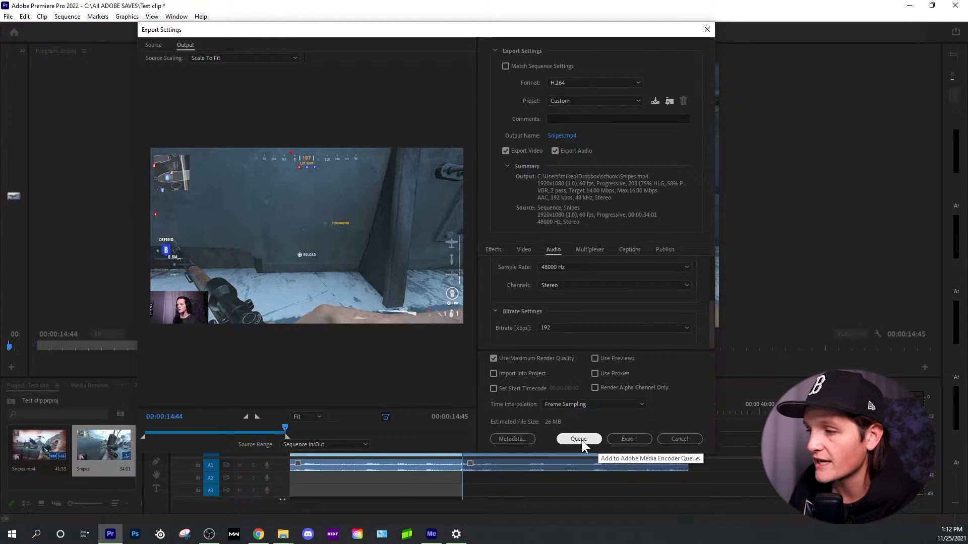
{"action": "left_click", "coordinate": [586, 440]}
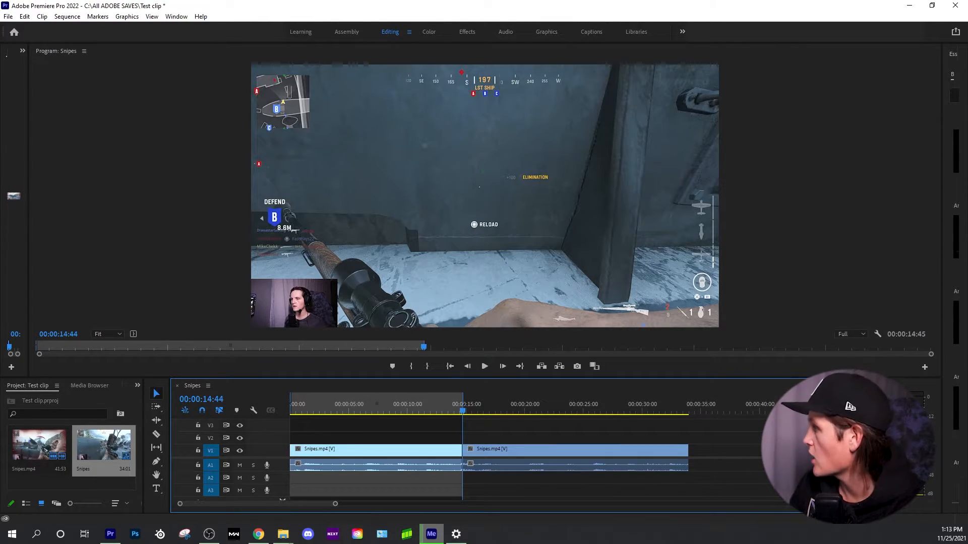
{"action": "left_click_drag", "start_coordinate": [967, 152], "coordinate": [555, 111]}
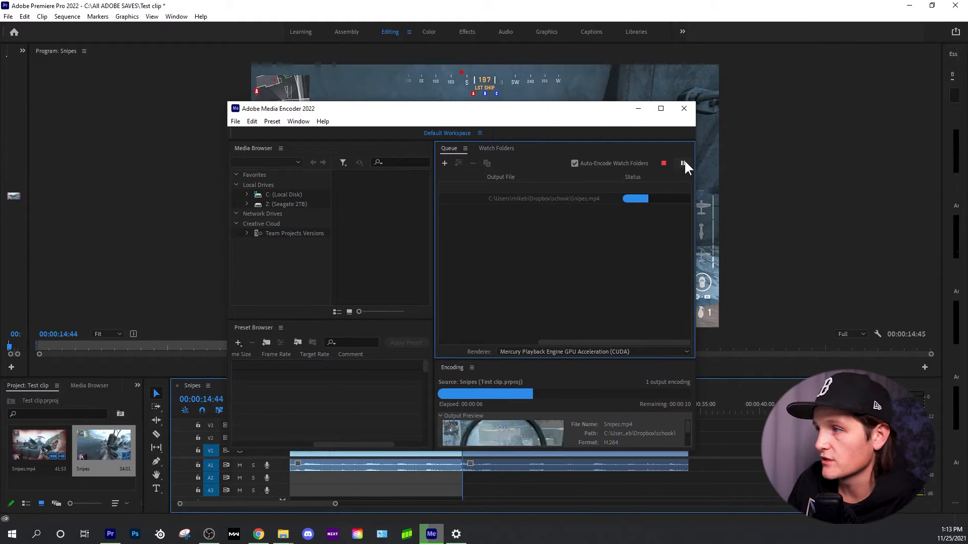
{"action": "left_click_drag", "start_coordinate": [462, 113], "coordinate": [967, 101]}
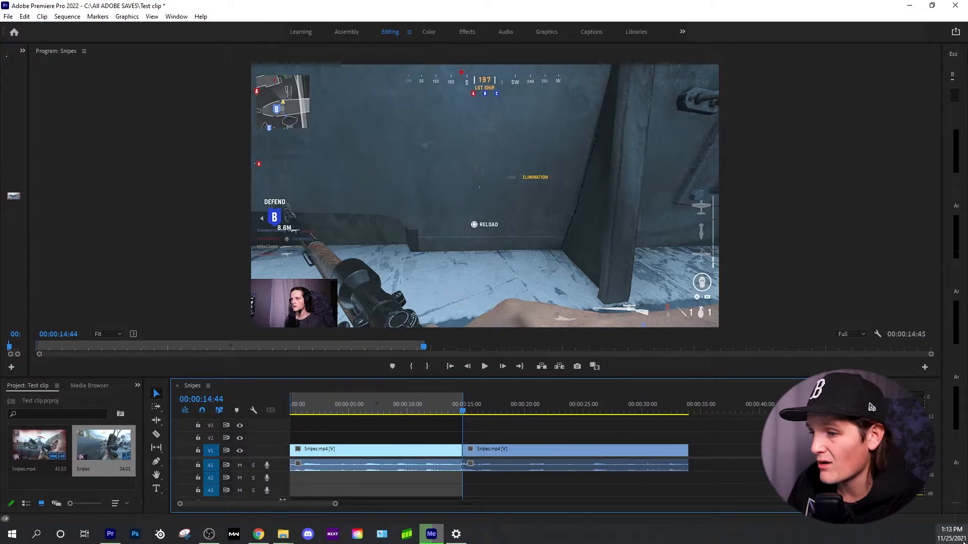
{"action": "left_click", "coordinate": [368, 409]}
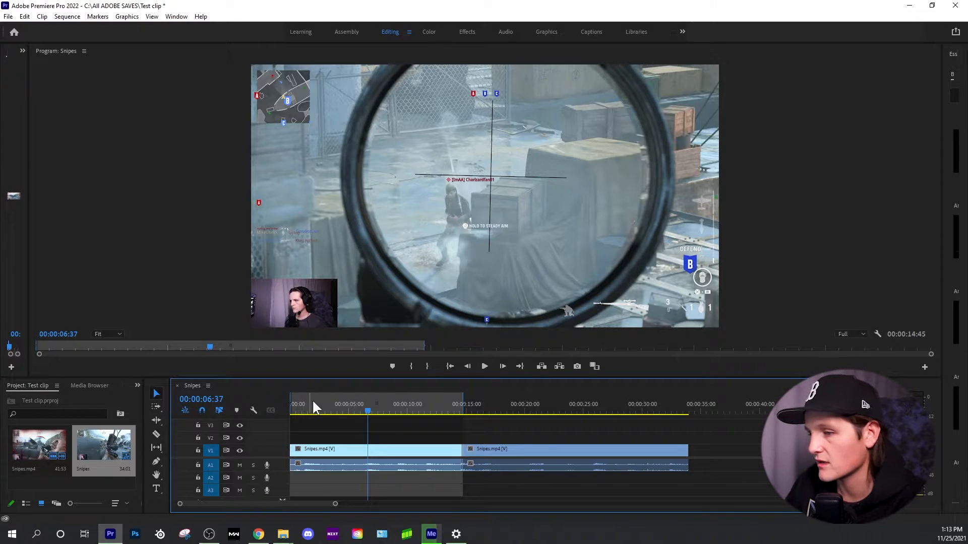
{"action": "left_click_drag", "start_coordinate": [312, 406], "coordinate": [442, 409]}
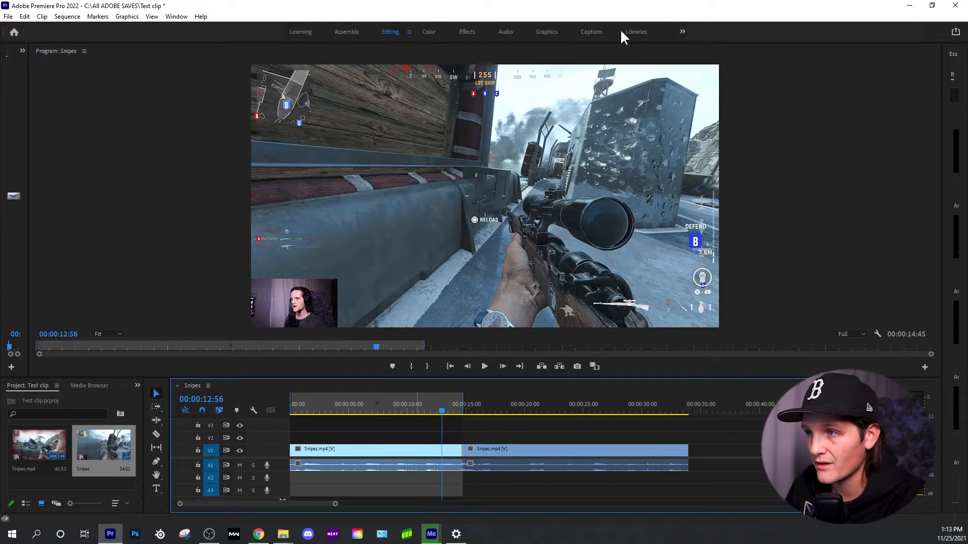
- Close the Test clip project together with the editor, saving its changes
{"action": "left_click_drag", "start_coordinate": [601, 6], "coordinate": [546, 21]}
{"action": "left_click", "coordinate": [902, 21]}
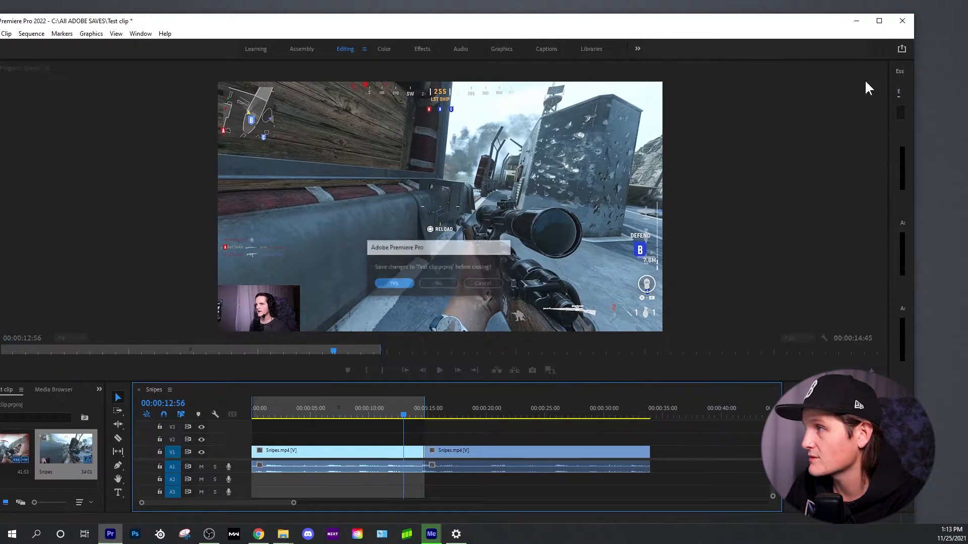
{"action": "key", "text": "Return"}
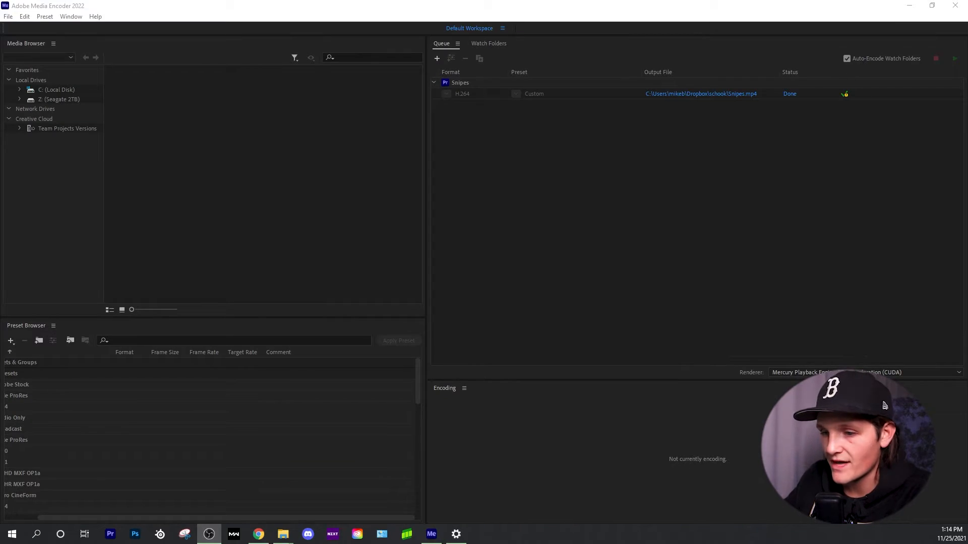
- Put the Media Encoder window away and reopen the recent project Test clip in a maximized Premiere Pro window
{"action": "left_click", "coordinate": [932, 5]}
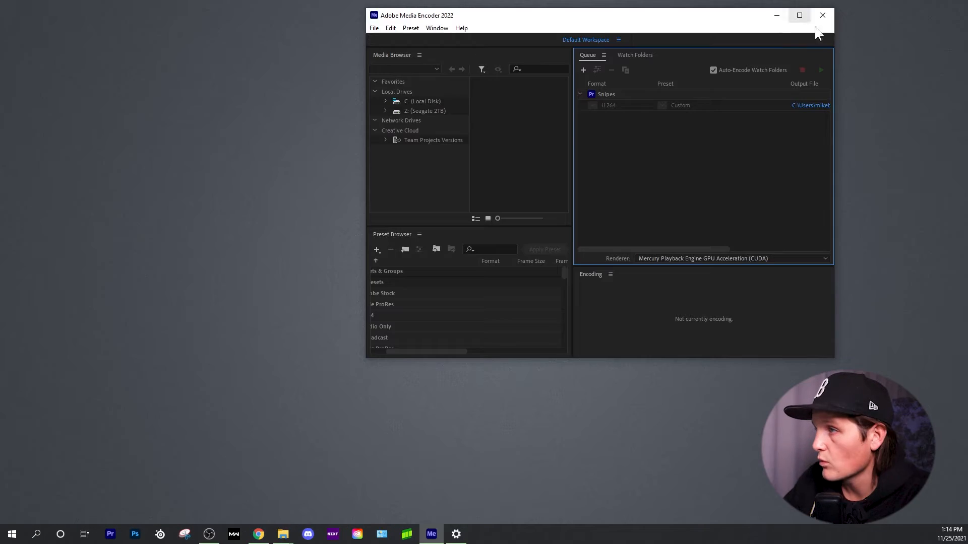
{"action": "left_click", "coordinate": [775, 17]}
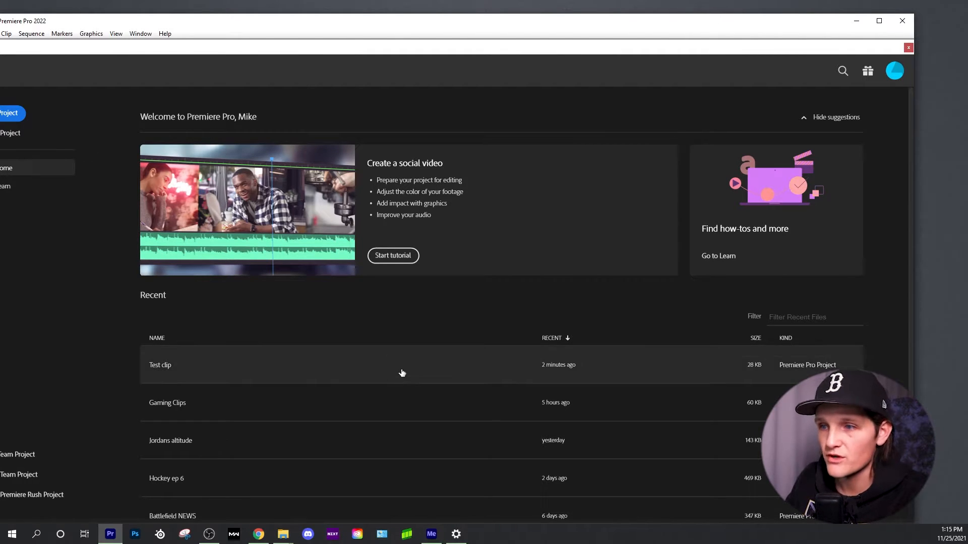
{"action": "left_click", "coordinate": [314, 359]}
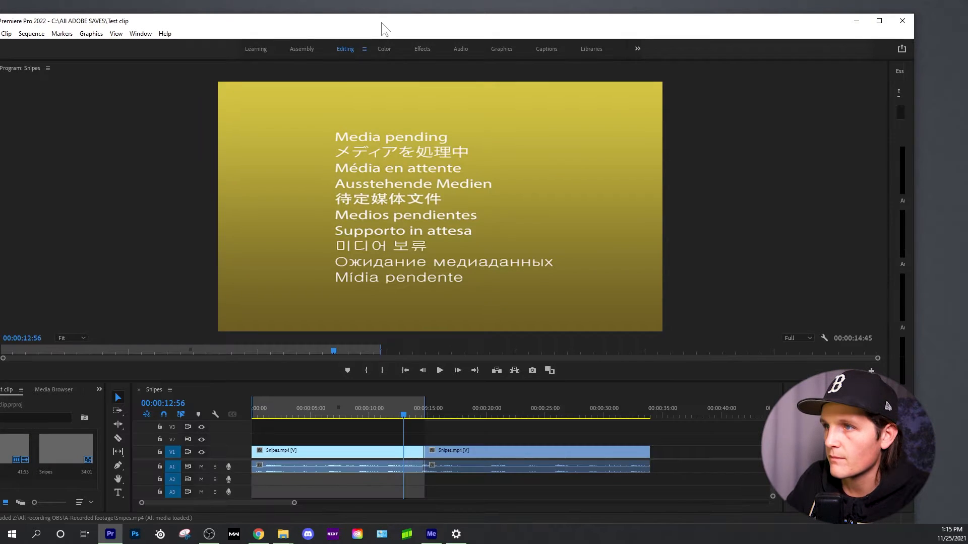
{"action": "double_click", "coordinate": [381, 23]}
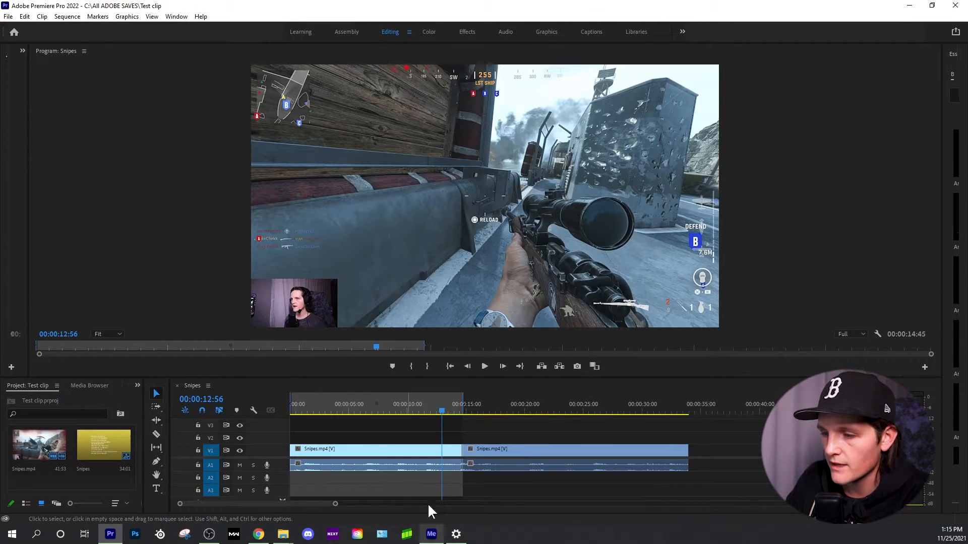
- Delete the second Snipes.mp4 segment, after the cut, from the timeline
{"action": "left_click", "coordinate": [381, 406]}
{"action": "left_click", "coordinate": [558, 465]}
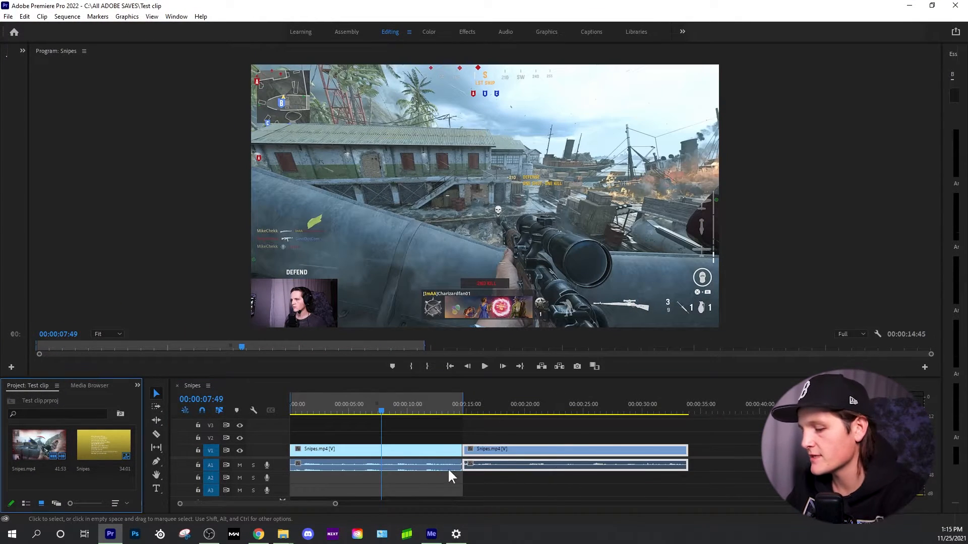
{"action": "key", "text": "Delete"}
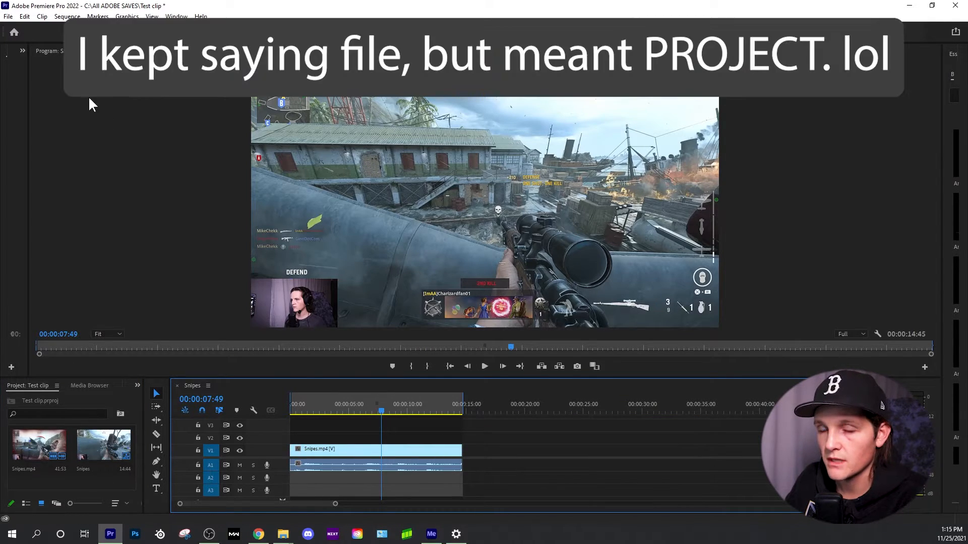
- Change the sequence frame size to 1080 horizontal by 1920 vertical and accept deleting the preview files
{"action": "left_click", "coordinate": [68, 17]}
{"action": "left_click", "coordinate": [83, 27]}
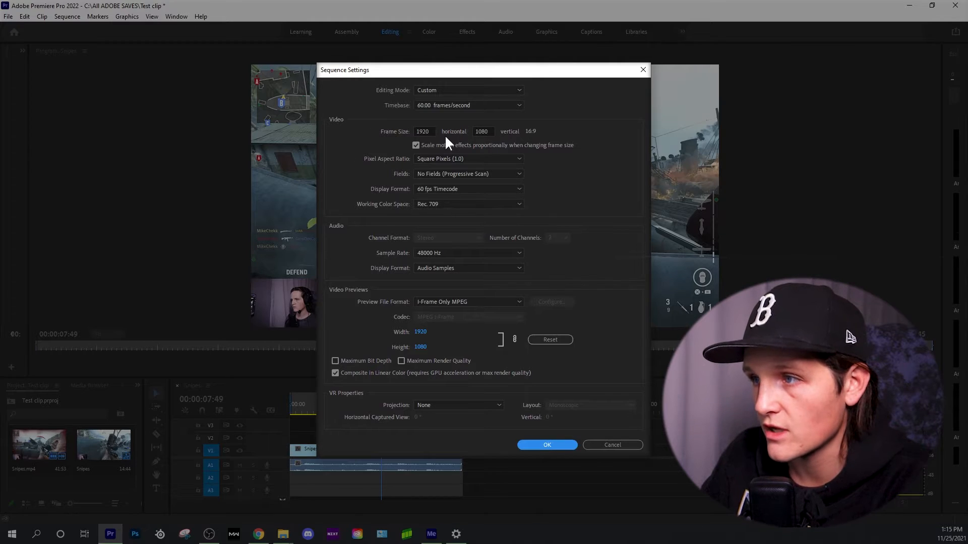
{"action": "double_click", "coordinate": [427, 131]}
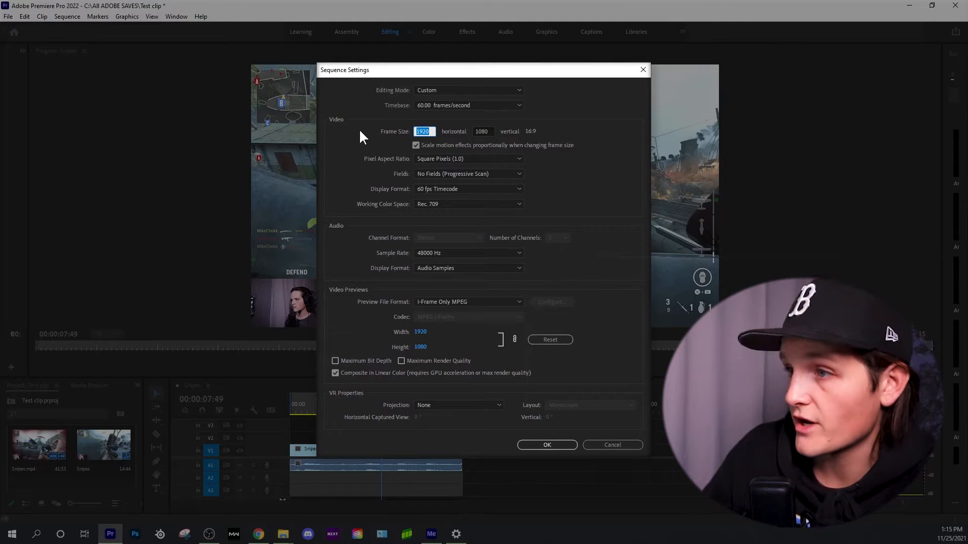
{"action": "type", "text": "10"}
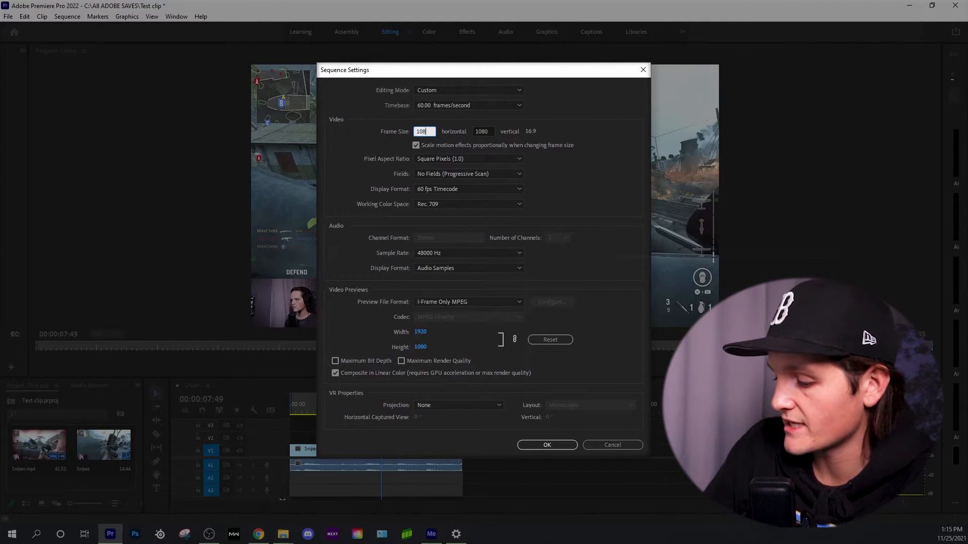
{"action": "key", "text": "Tab"}
{"action": "type", "text": "1920"}
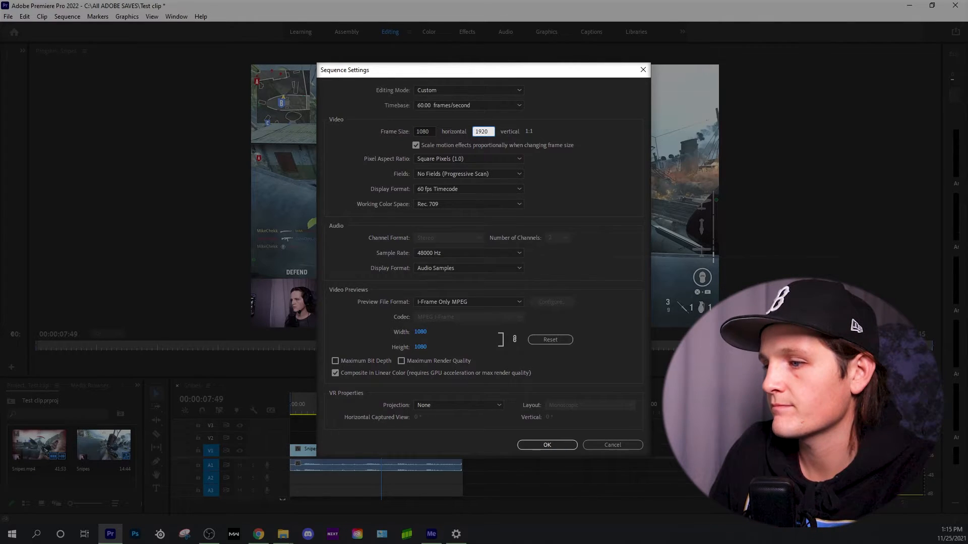
{"action": "key", "text": "Return"}
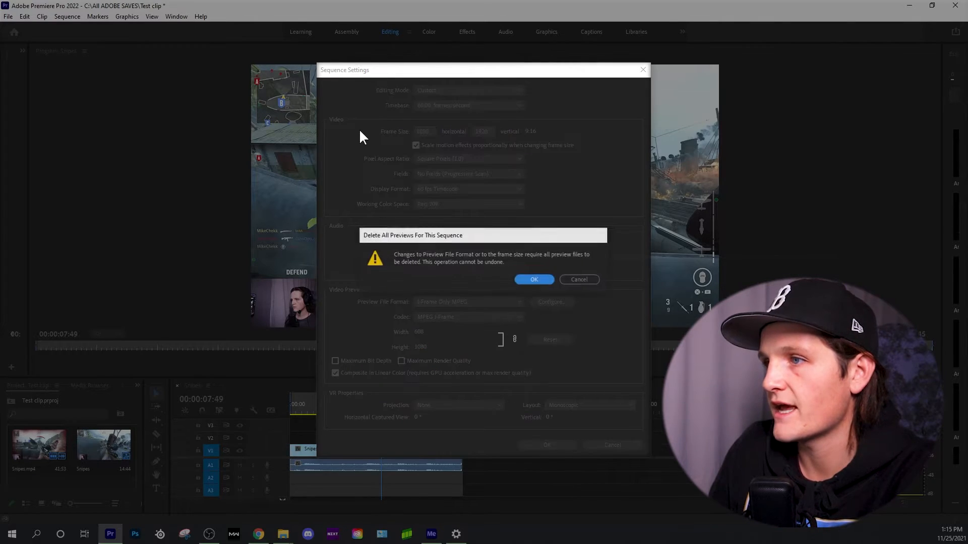
{"action": "key", "text": "Return"}
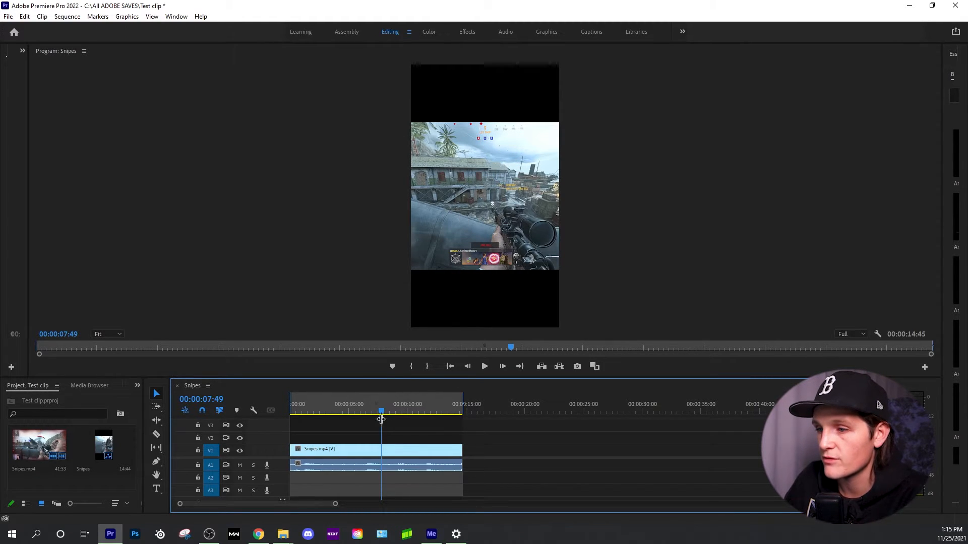
- Enlarge the Snipes.mp4 clip on V1 to a scale of 179 so it fills the vertical frame
{"action": "left_click", "coordinate": [351, 409]}
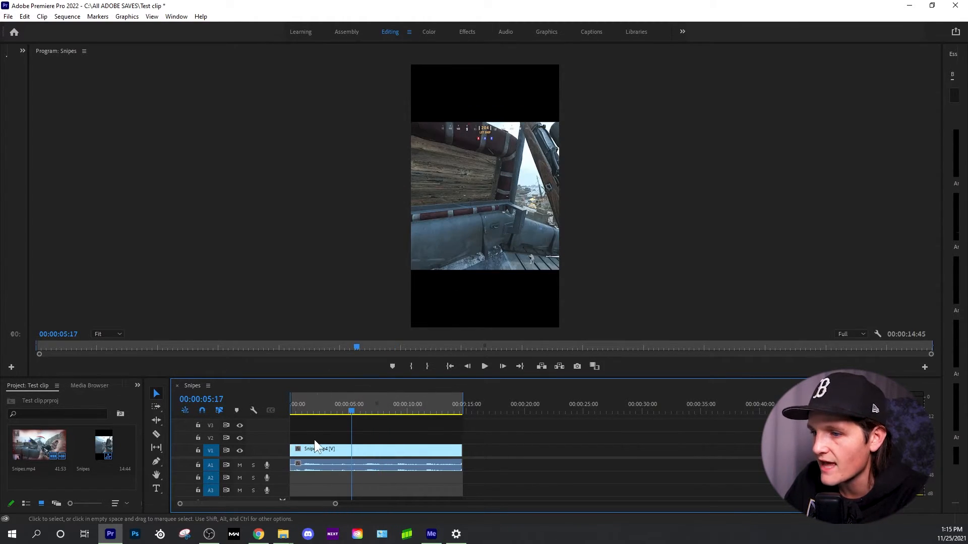
{"action": "left_click", "coordinate": [343, 449]}
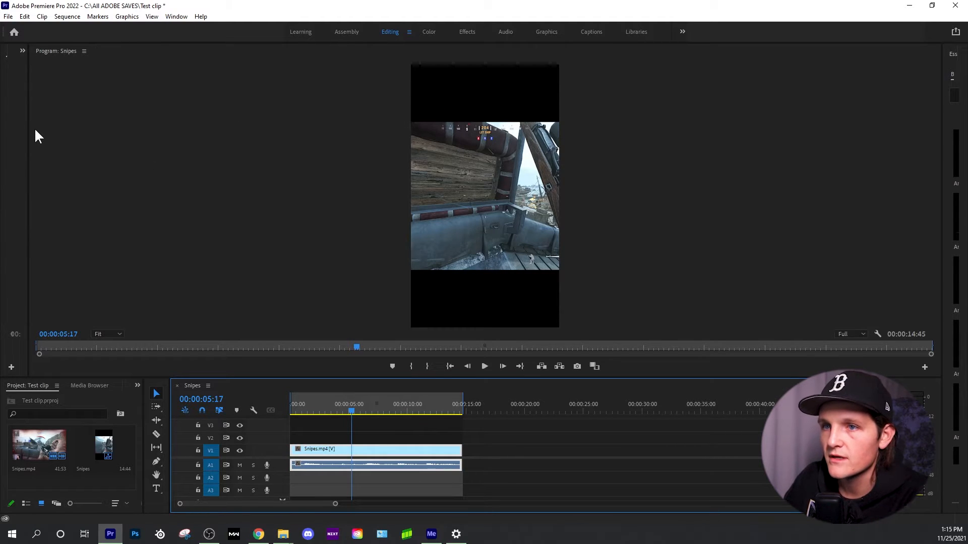
{"action": "left_click_drag", "start_coordinate": [30, 126], "coordinate": [233, 121]}
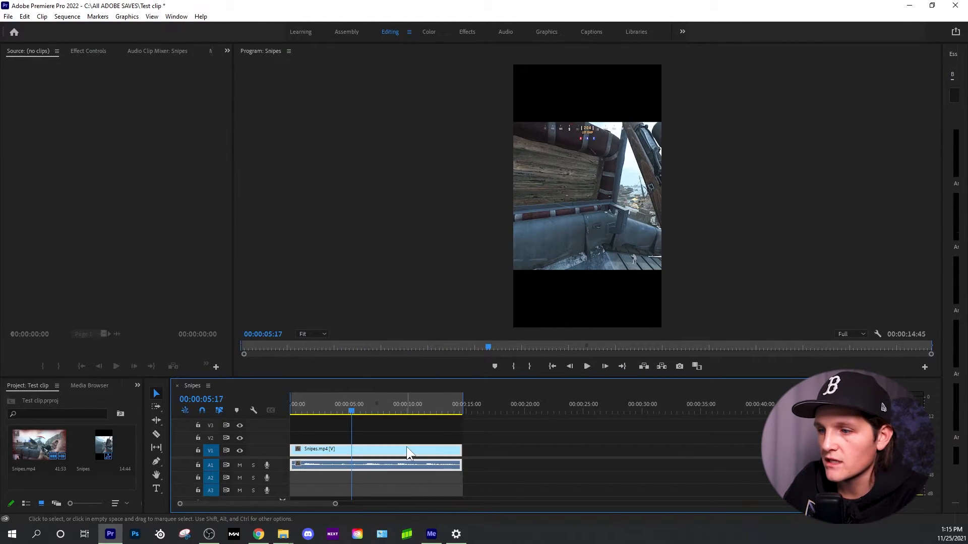
{"action": "left_click", "coordinate": [94, 52]}
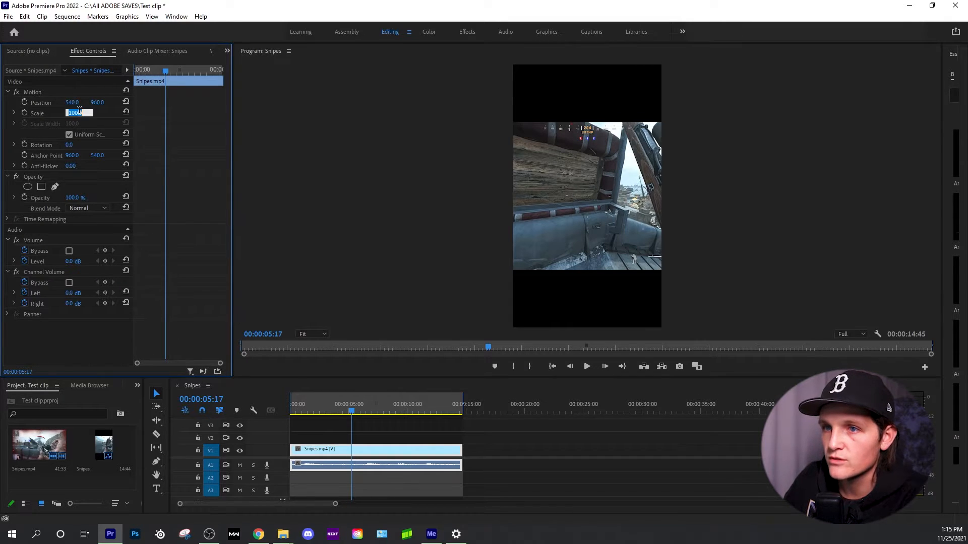
{"action": "type", "text": "179"}
{"action": "key", "text": "Return"}
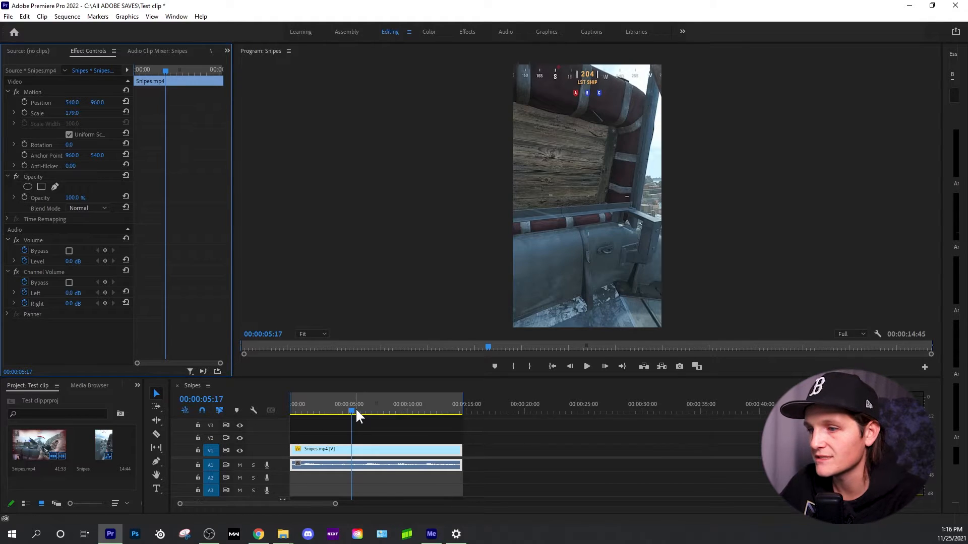
- Play back part of the sequence to check the enlarged clip in the vertical frame
{"action": "mouse_move", "coordinate": [352, 407]}
{"action": "left_mouse_down"}
{"action": "mouse_move", "coordinate": [324, 404]}
{"action": "mouse_move", "coordinate": [360, 396]}
{"action": "left_mouse_up"}
{"action": "key", "text": "space"}
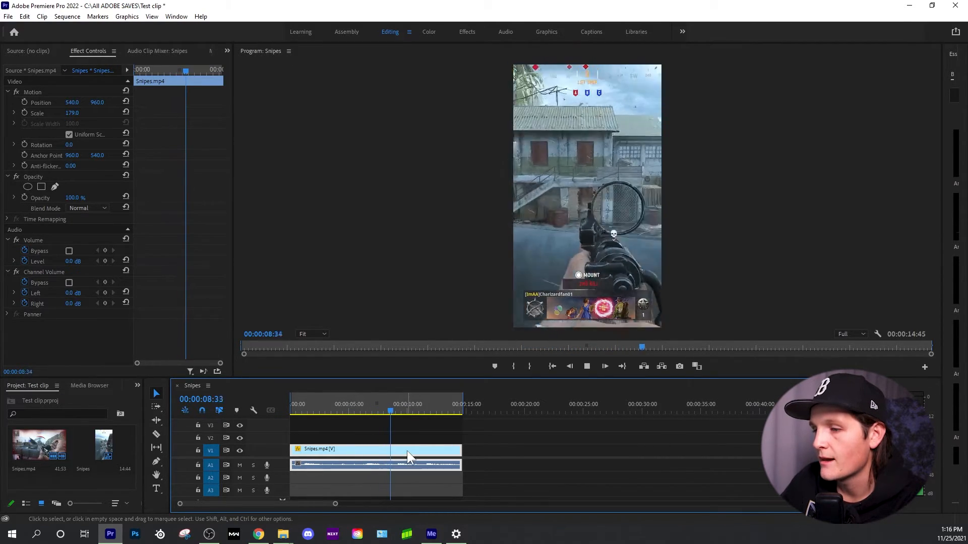
{"action": "key", "text": "space"}
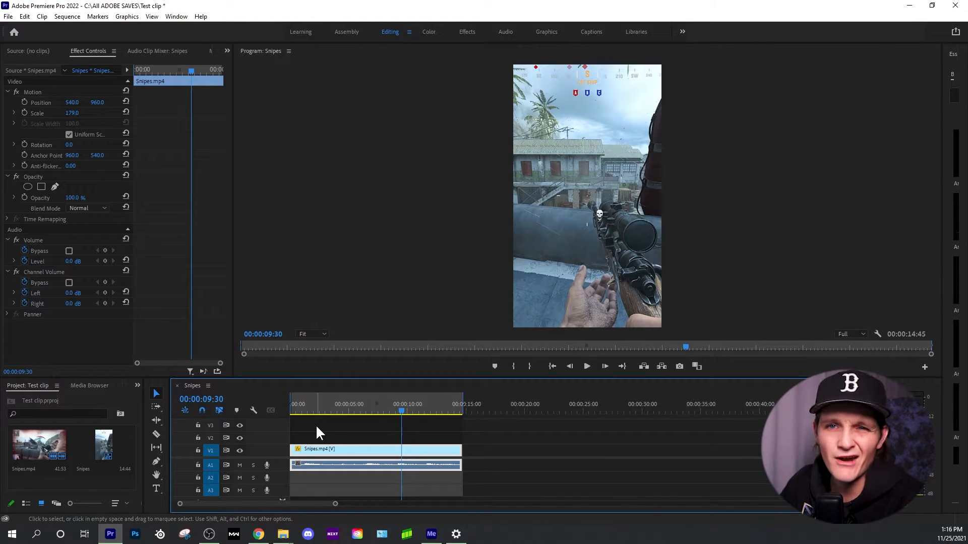
- Turn off linked selection and duplicate only the video part of Snipes.mp4 onto track V2, directly above the original
{"action": "left_click_drag", "start_coordinate": [503, 495], "coordinate": [347, 460]}
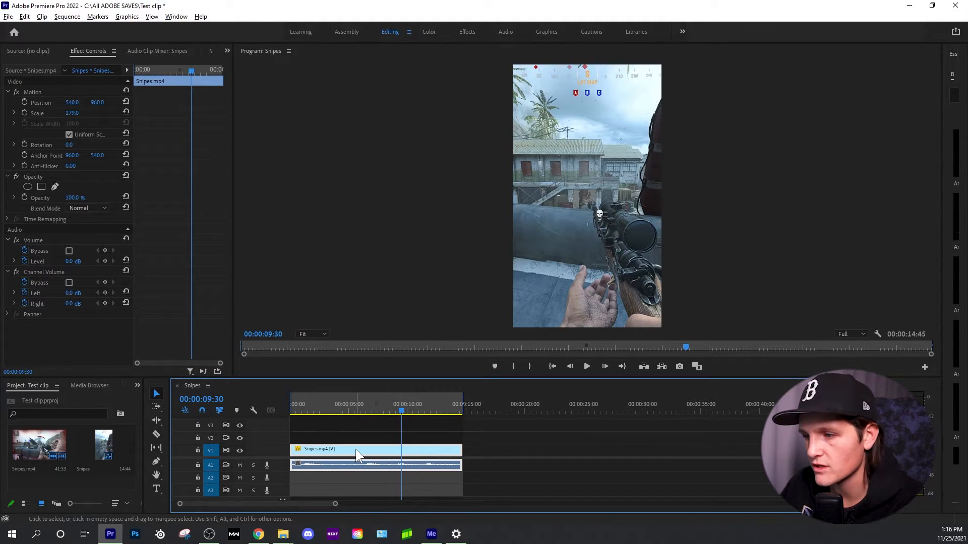
{"action": "left_click_drag", "start_coordinate": [355, 449], "coordinate": [361, 454]}
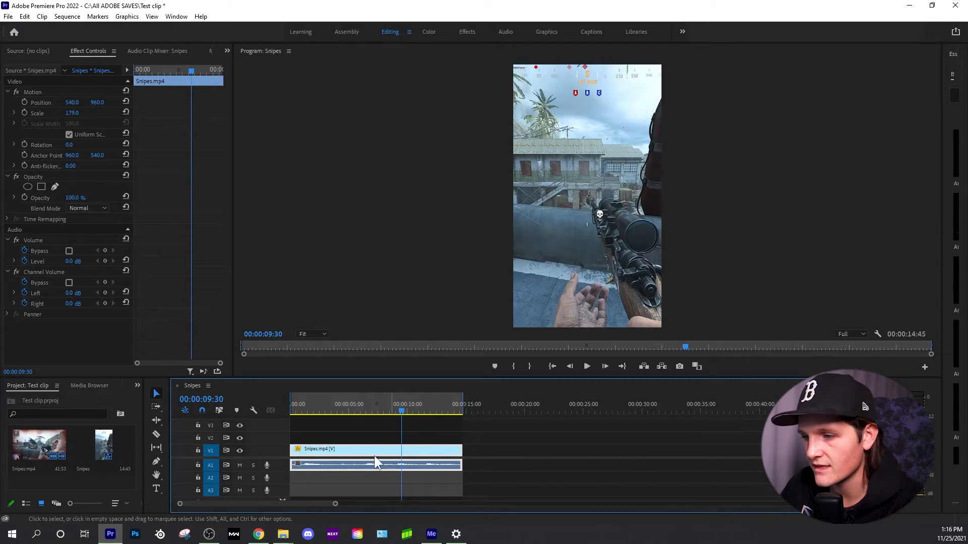
{"action": "left_click", "coordinate": [218, 411]}
{"action": "left_click", "coordinate": [587, 484]}
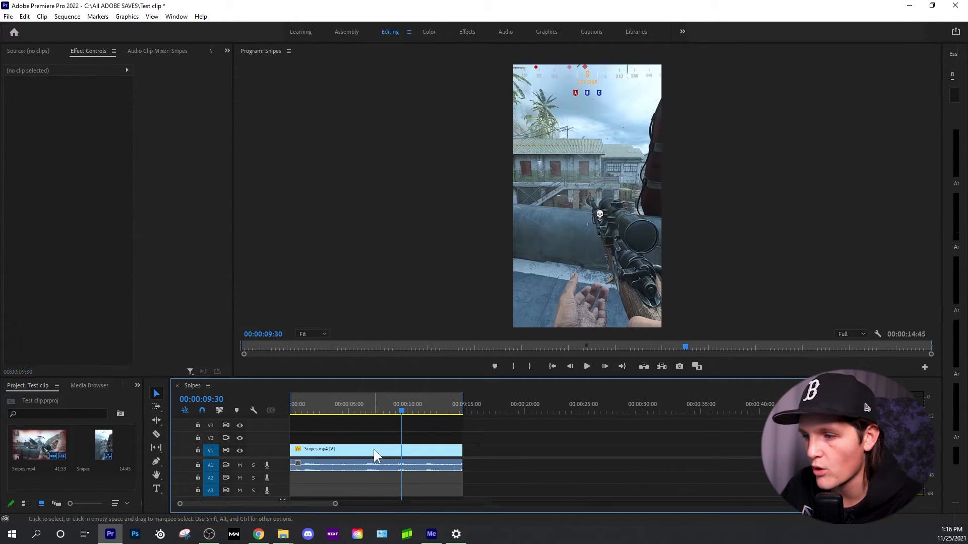
{"action": "left_click", "coordinate": [376, 449]}
{"action": "left_click", "coordinate": [343, 466]}
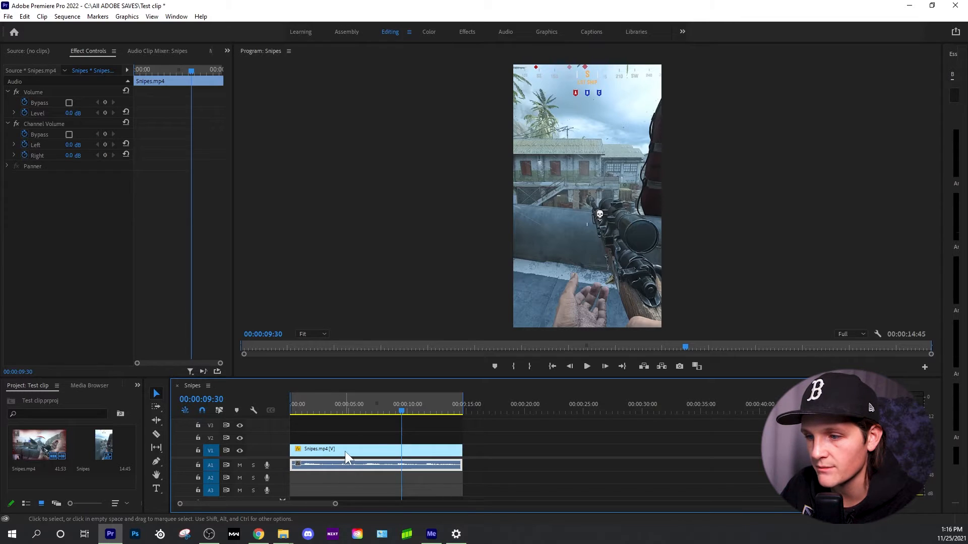
{"action": "left_click", "coordinate": [348, 450]}
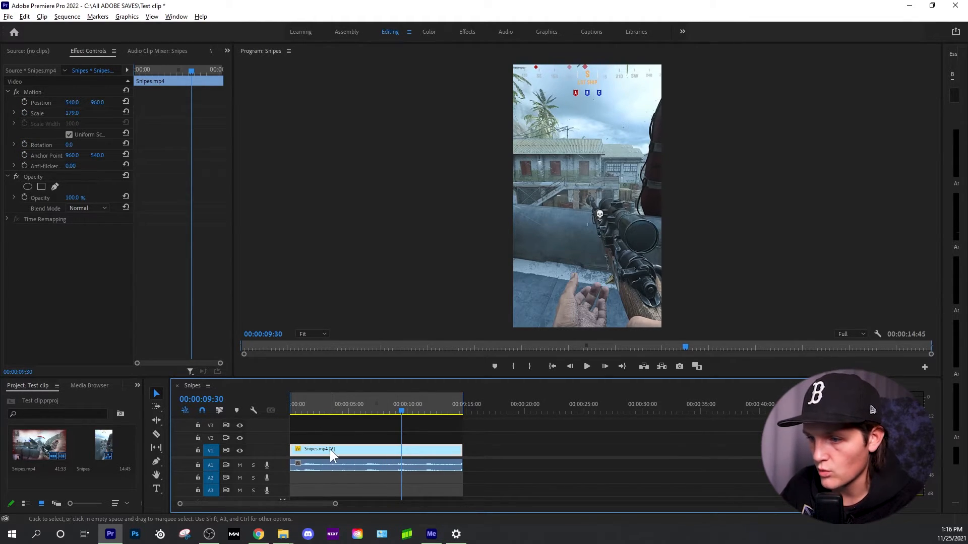
{"action": "left_click_drag", "start_coordinate": [330, 449], "coordinate": [332, 436]}
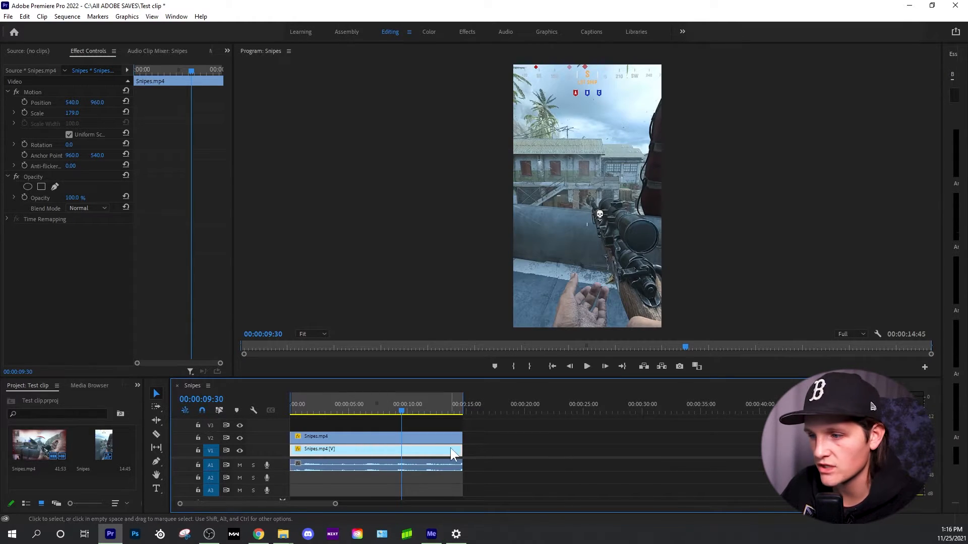
- Try making extra copies of the Snipes.mp4 video farther along the timeline on V3 and V1, and delete them
{"action": "left_click_drag", "start_coordinate": [439, 434], "coordinate": [624, 427]}
{"action": "left_click_drag", "start_coordinate": [522, 481], "coordinate": [608, 424]}
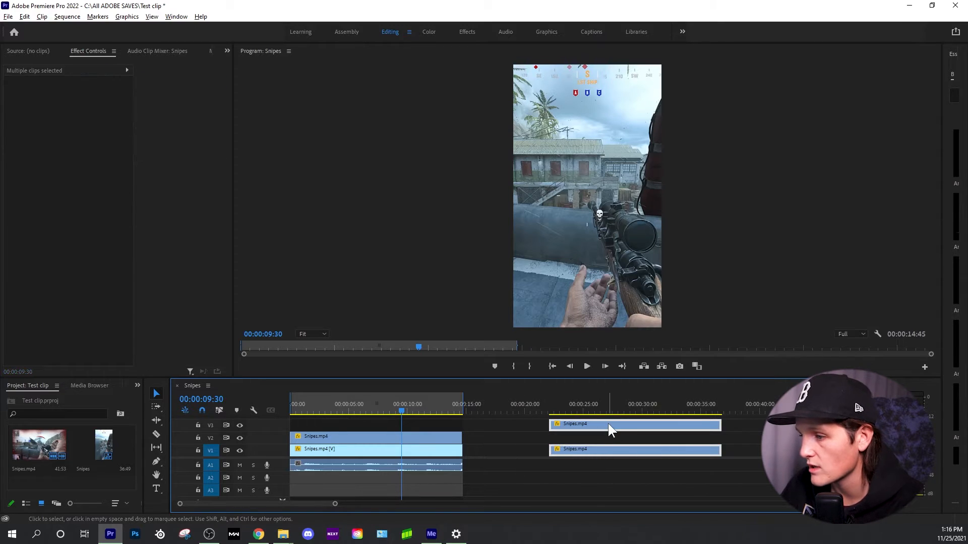
{"action": "key", "text": "Delete"}
- Find the Crop video effect and apply it to the Snipes.mp4 copy on V2
{"action": "left_click", "coordinate": [367, 438]}
{"action": "left_click_drag", "start_coordinate": [397, 413], "coordinate": [300, 411]}
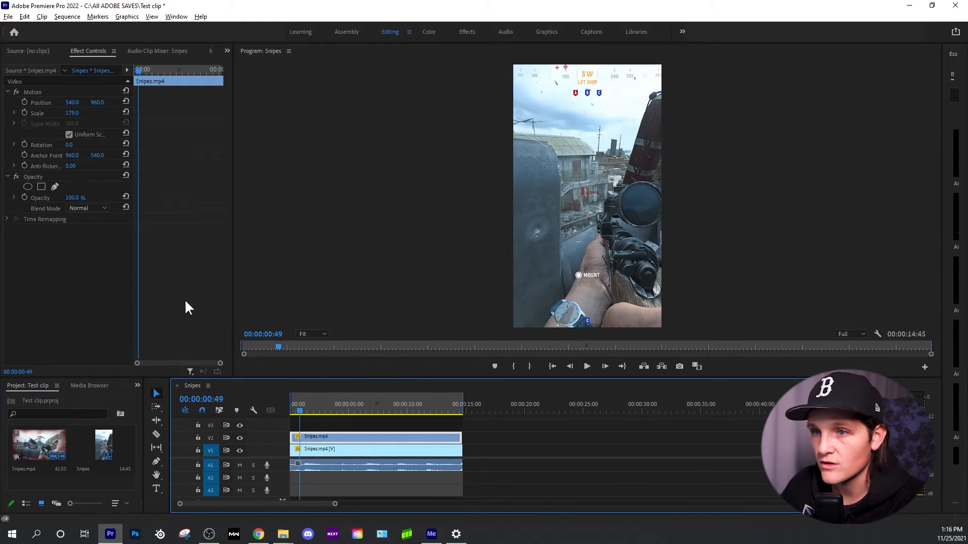
{"action": "scroll", "coordinate": [79, 382], "scroll_direction": "down", "scroll_amount": 3}
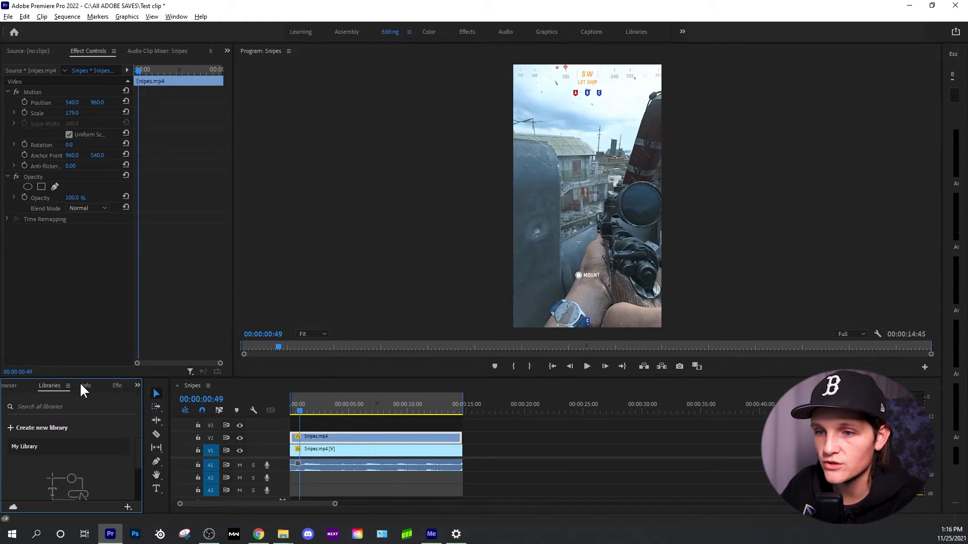
{"action": "scroll", "coordinate": [80, 383], "scroll_direction": "down", "scroll_amount": 1}
{"action": "left_click", "coordinate": [72, 396]}
{"action": "type", "text": "c"}
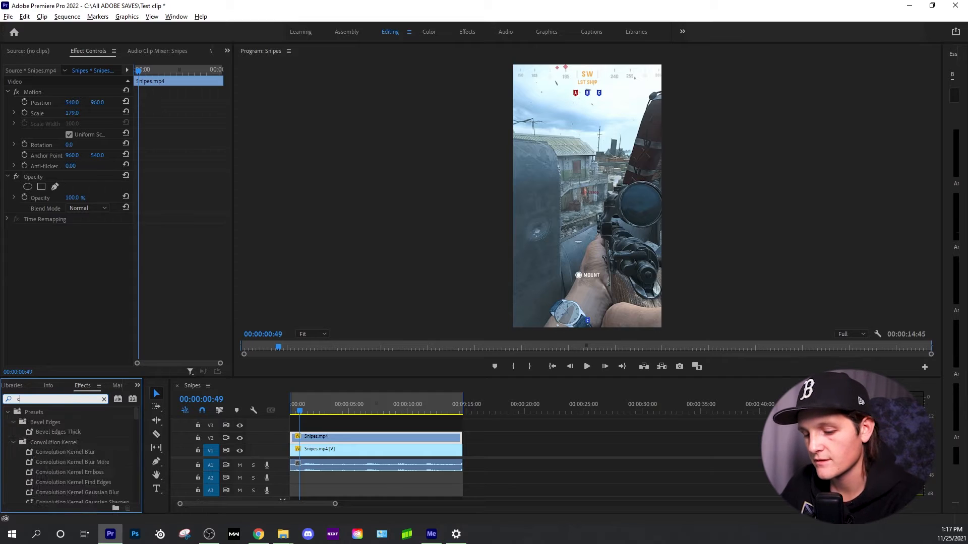
{"action": "type", "text": "rop"}
{"action": "left_click", "coordinate": [45, 472]}
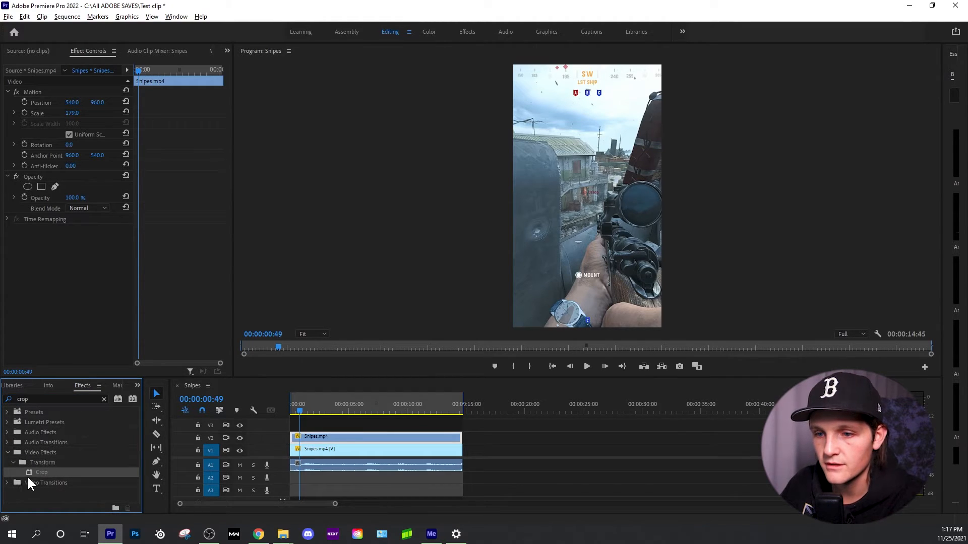
{"action": "left_click_drag", "start_coordinate": [228, 459], "coordinate": [371, 442]}
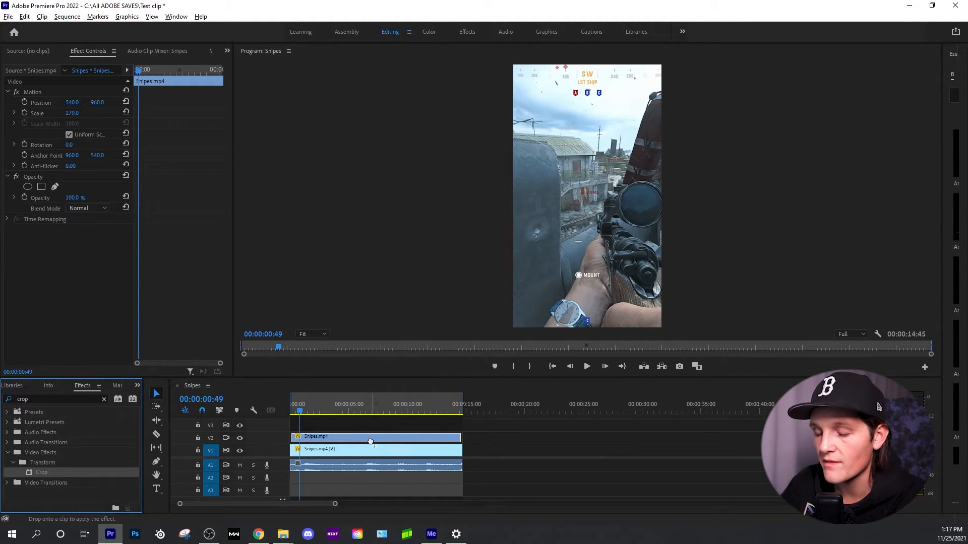
{"action": "left_click_drag", "start_coordinate": [370, 441], "coordinate": [370, 440]}
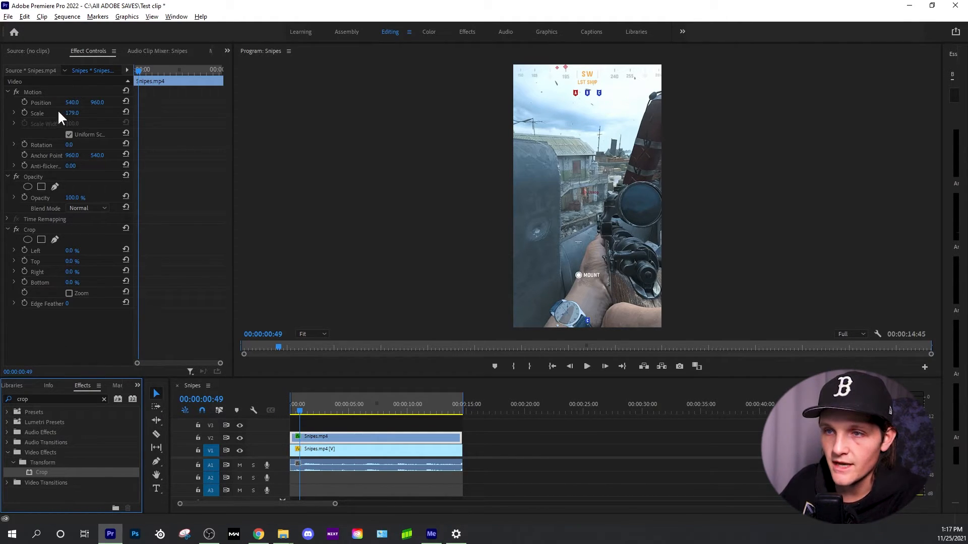
- Shift the V2 clip to about position 1726.5, 849.7 to bring its webcam image into the frame
{"action": "left_click", "coordinate": [40, 103]}
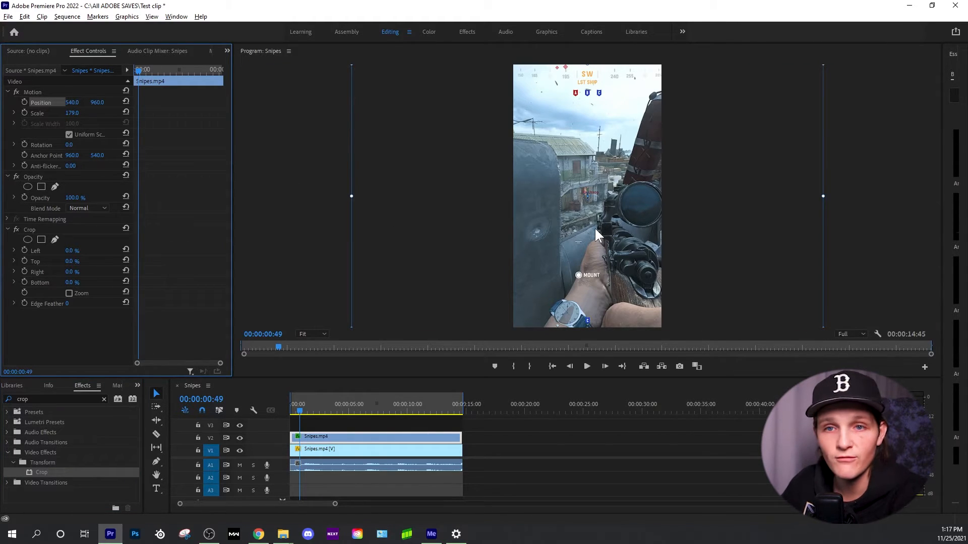
{"action": "left_click_drag", "start_coordinate": [594, 227], "coordinate": [750, 181]}
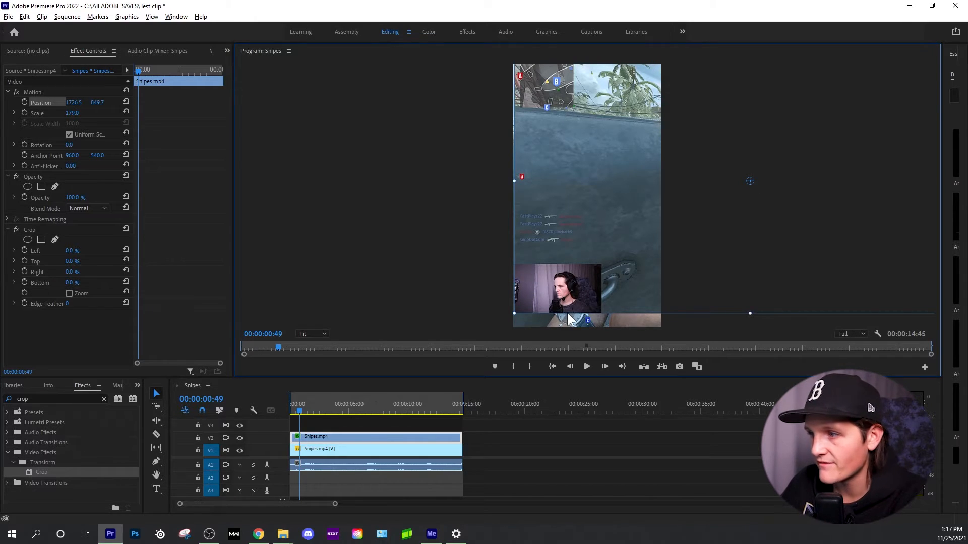
- Try the webcam image in the frame's upper-right corner, play the sequence back and undo the move
{"action": "left_click_drag", "start_coordinate": [567, 300], "coordinate": [628, 98]}
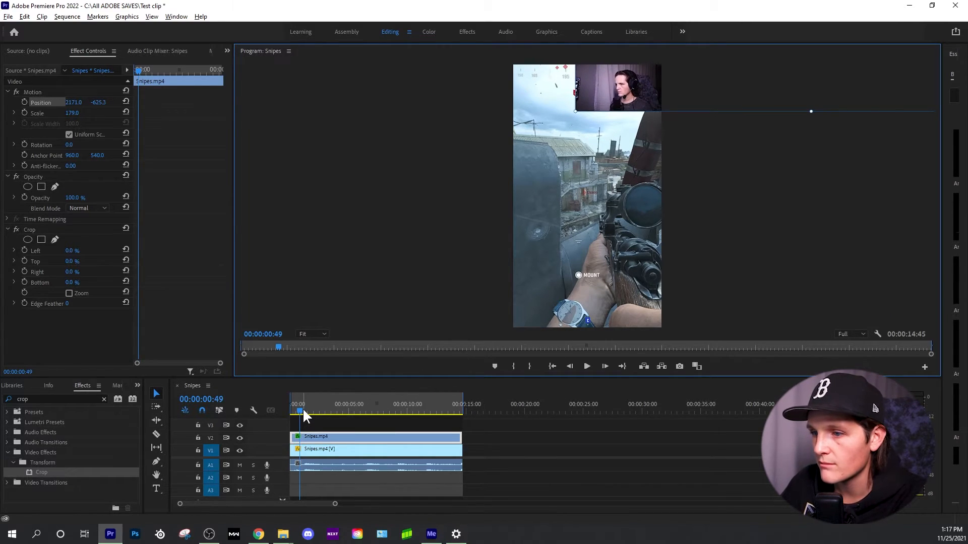
{"action": "left_click_drag", "start_coordinate": [302, 407], "coordinate": [261, 417]}
{"action": "key", "text": "space"}
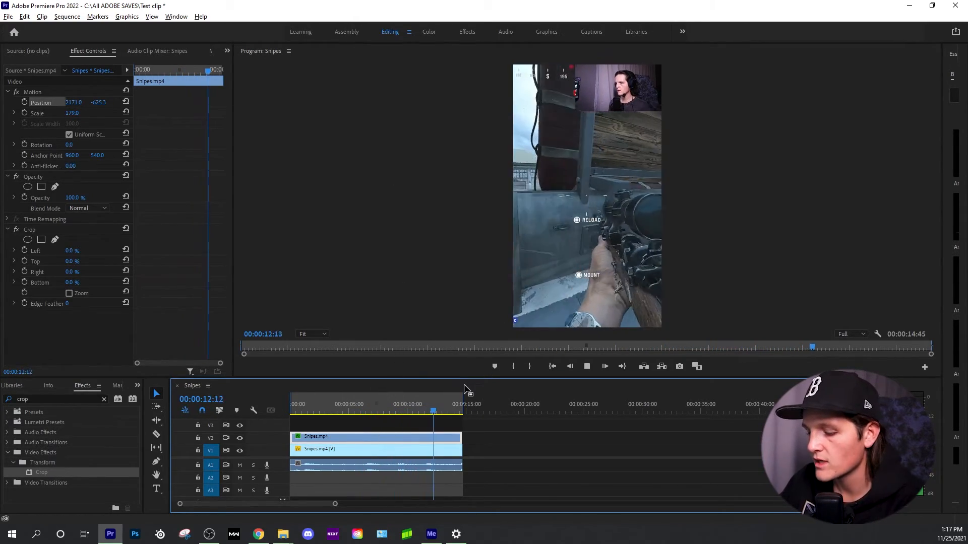
{"action": "key", "text": "space"}
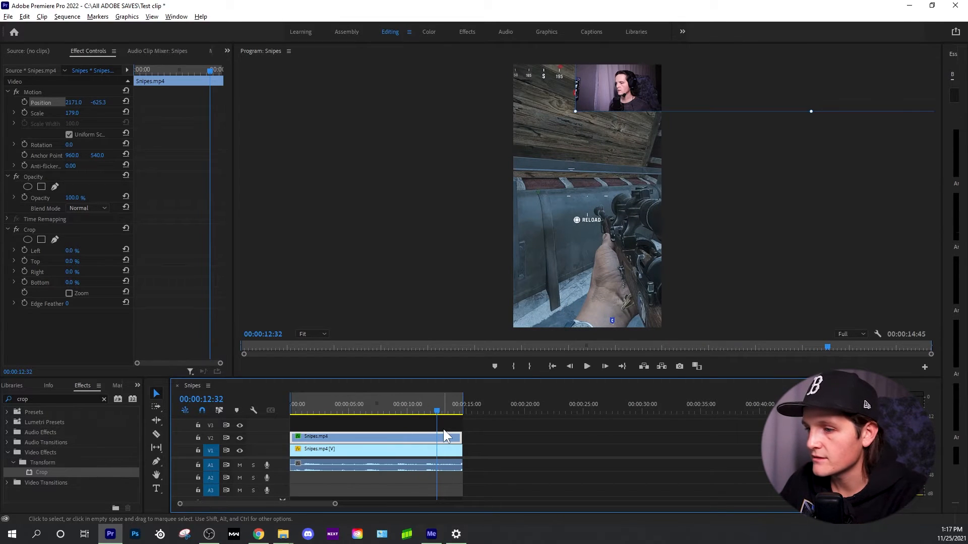
{"action": "key", "text": "ctrl+z"}
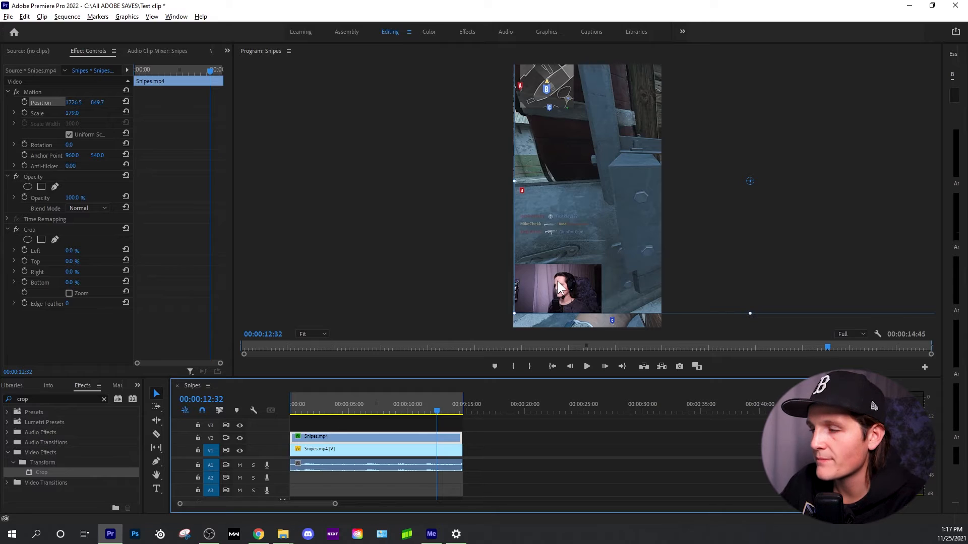
- Reposition the V2 clip to about 1704.5, 949 so its webcam image sits in the frame's lower-left corner
{"action": "left_click_drag", "start_coordinate": [558, 280], "coordinate": [557, 295]}
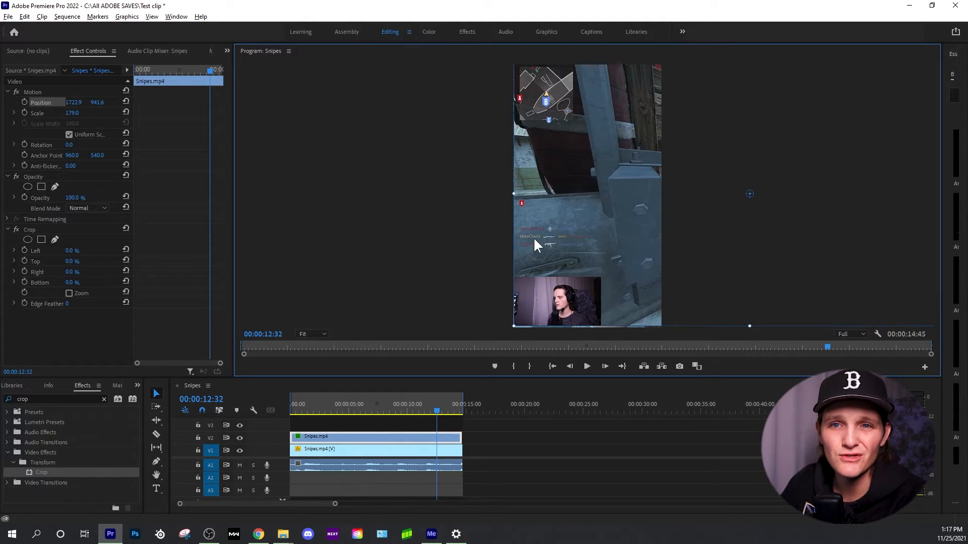
{"action": "left_click_drag", "start_coordinate": [533, 234], "coordinate": [634, 13]}
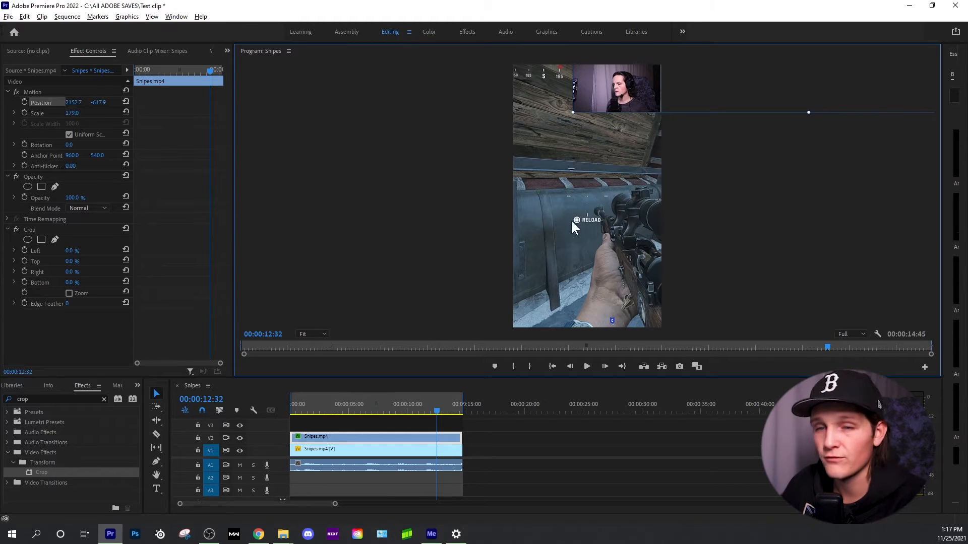
{"action": "left_click_drag", "start_coordinate": [588, 93], "coordinate": [535, 297]}
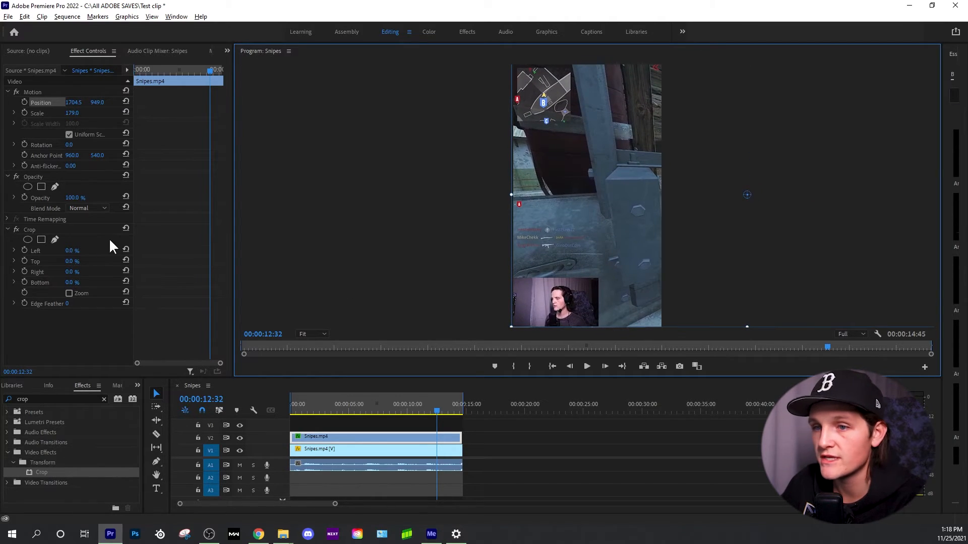
- Crop the V2 clip down to the webcam image with 83% off the top, 85% off the right and 2% off the left
{"action": "left_click", "coordinate": [48, 231]}
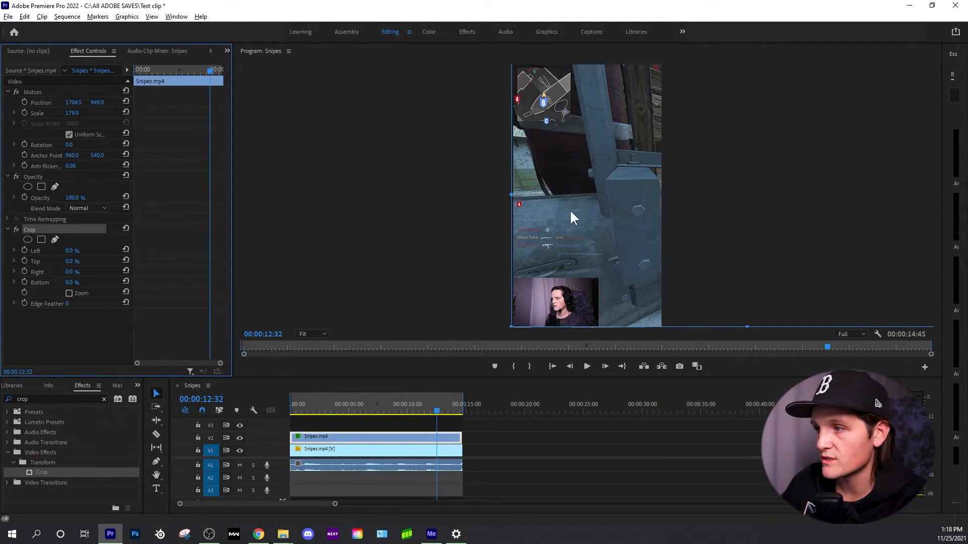
{"action": "left_click", "coordinate": [72, 259]}
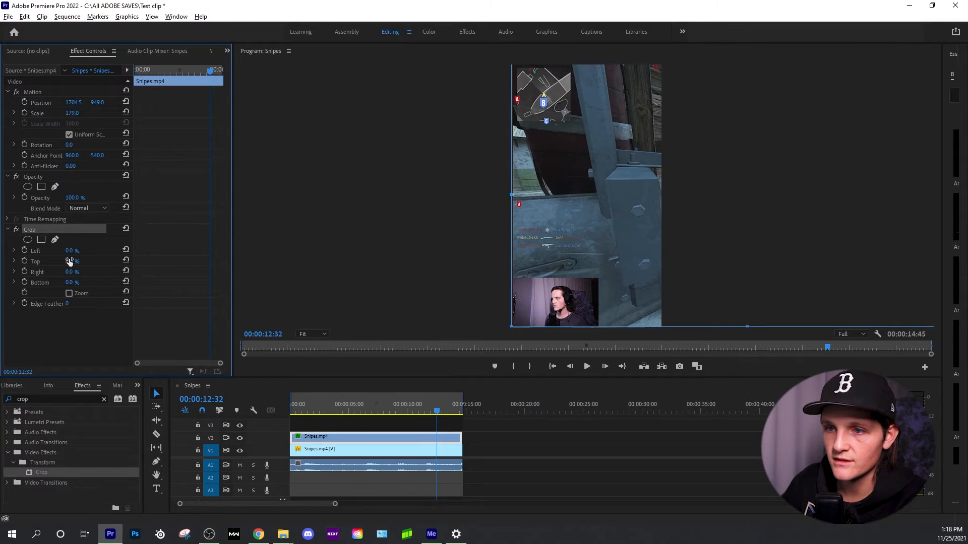
{"action": "type", "text": "10"}
{"action": "key", "text": "Return"}
{"action": "left_click_drag", "start_coordinate": [77, 261], "coordinate": [114, 261]}
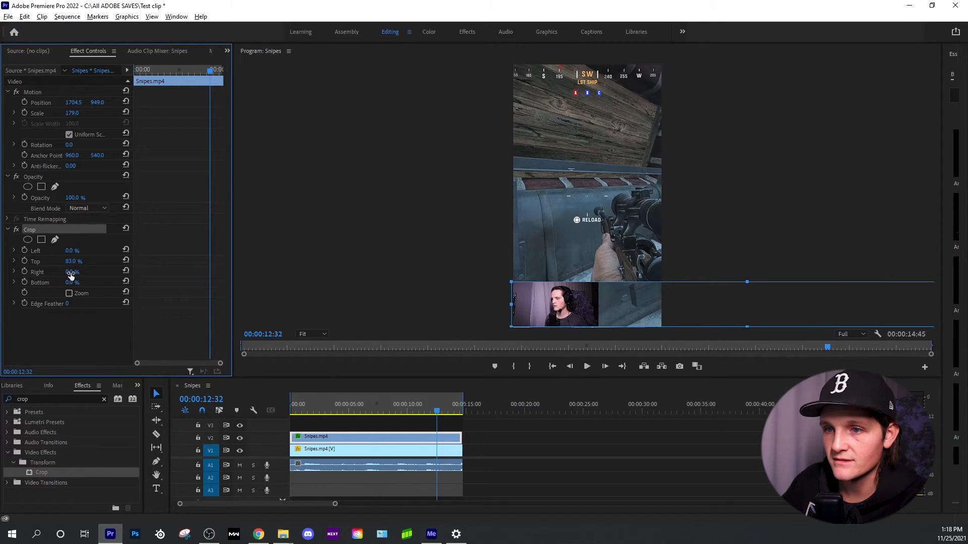
{"action": "left_click_drag", "start_coordinate": [71, 271], "coordinate": [113, 272]}
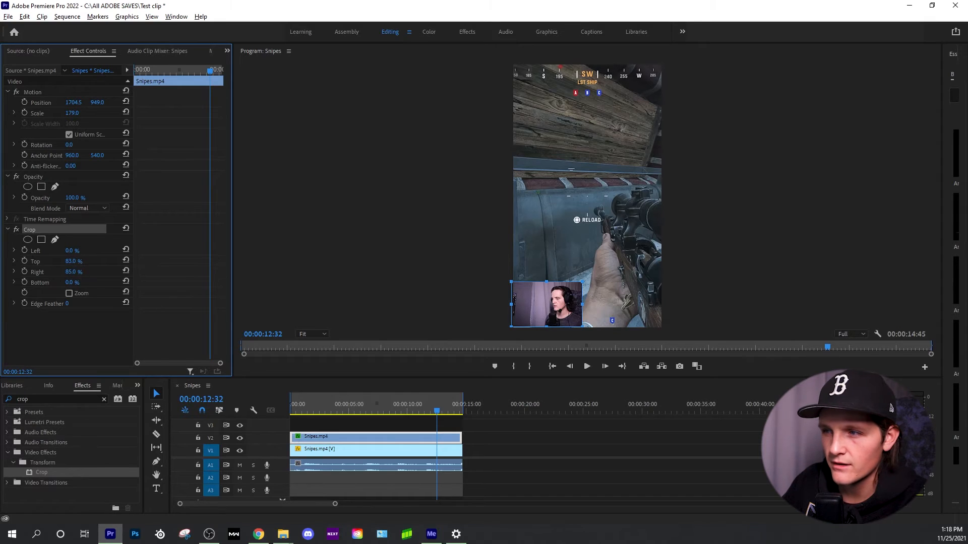
{"action": "left_click_drag", "start_coordinate": [72, 253], "coordinate": [96, 254]}
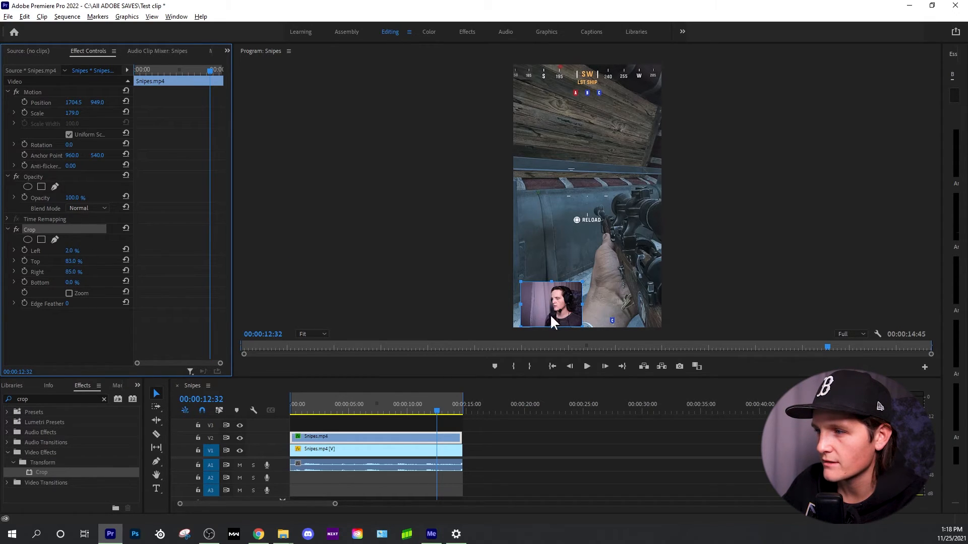
- Enlarge the webcam overlay to 223.8% scale at about 2035.1, 709.9 in the frame's lower-left corner, with 2.4% left and 84.6% right crop
{"action": "left_click_drag", "start_coordinate": [556, 308], "coordinate": [547, 303]}
{"action": "left_click", "coordinate": [39, 103]}
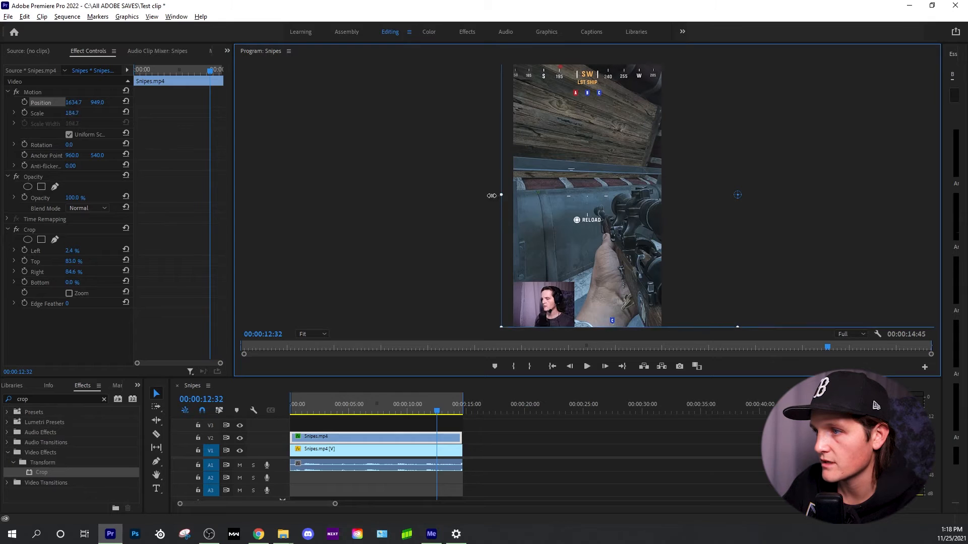
{"action": "left_click_drag", "start_coordinate": [495, 193], "coordinate": [567, 183]}
{"action": "left_click_drag", "start_coordinate": [683, 256], "coordinate": [632, 251]}
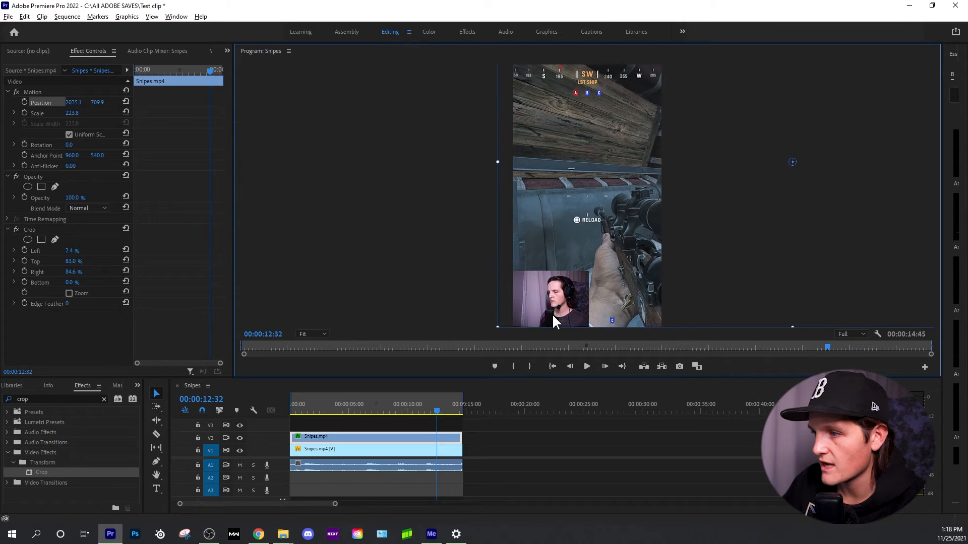
- Play the sequence from its start and nudge the webcam overlay down to a vertical position of about 732
{"action": "left_click_drag", "start_coordinate": [396, 409], "coordinate": [238, 403]}
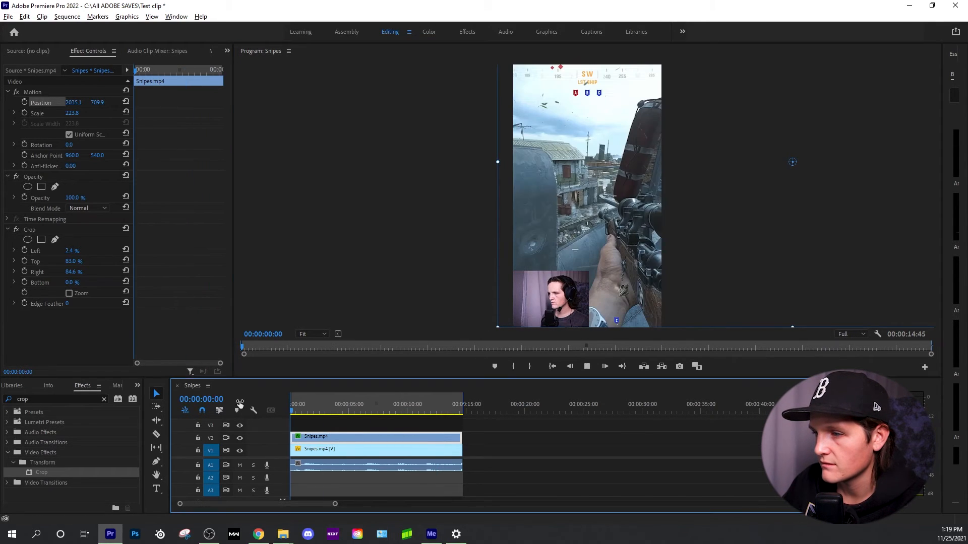
{"action": "key", "text": "space"}
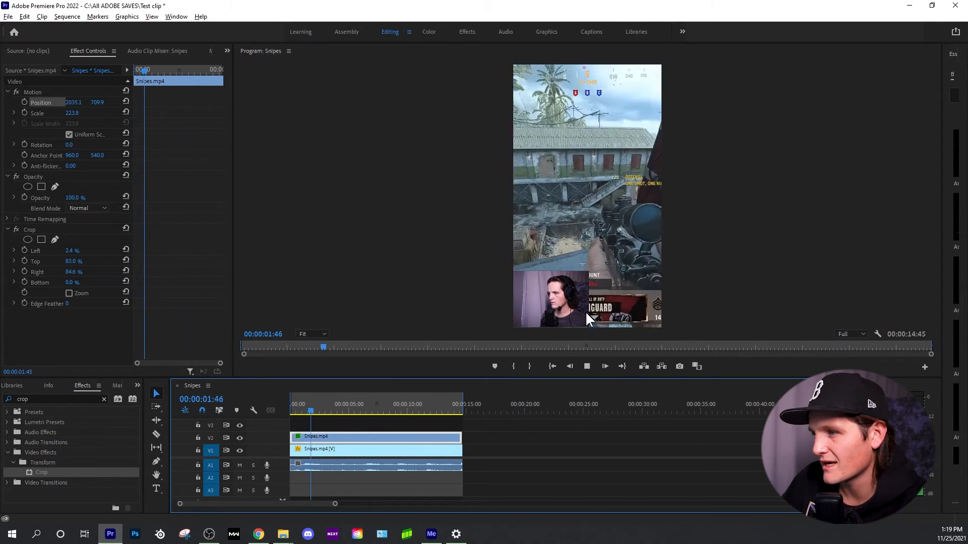
{"action": "left_click", "coordinate": [564, 307]}
{"action": "left_click_drag", "start_coordinate": [568, 294], "coordinate": [568, 297]}
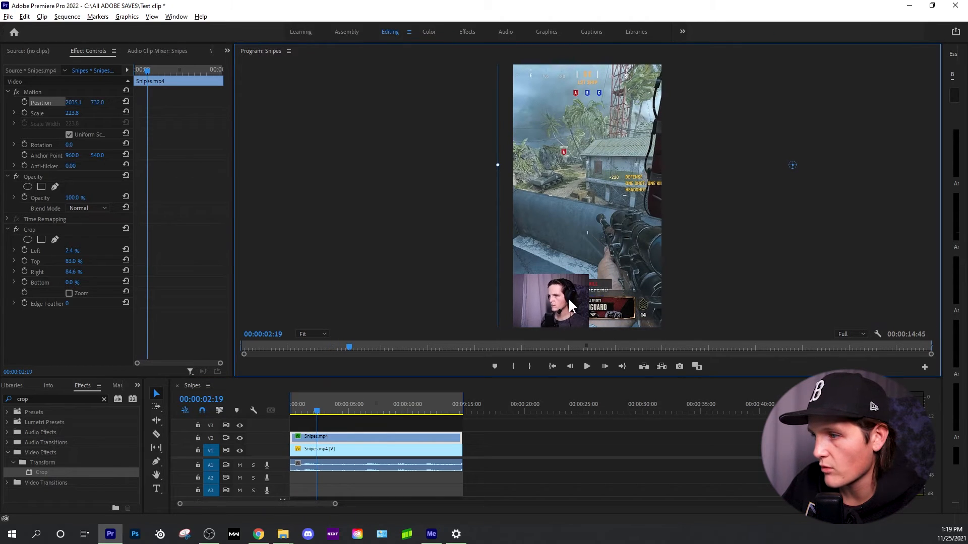
- Play back the vertical sequence to check the webcam overlay against the gameplay, stopping at about 00:00:08:13
{"action": "left_click", "coordinate": [374, 434]}
{"action": "key", "text": "space"}
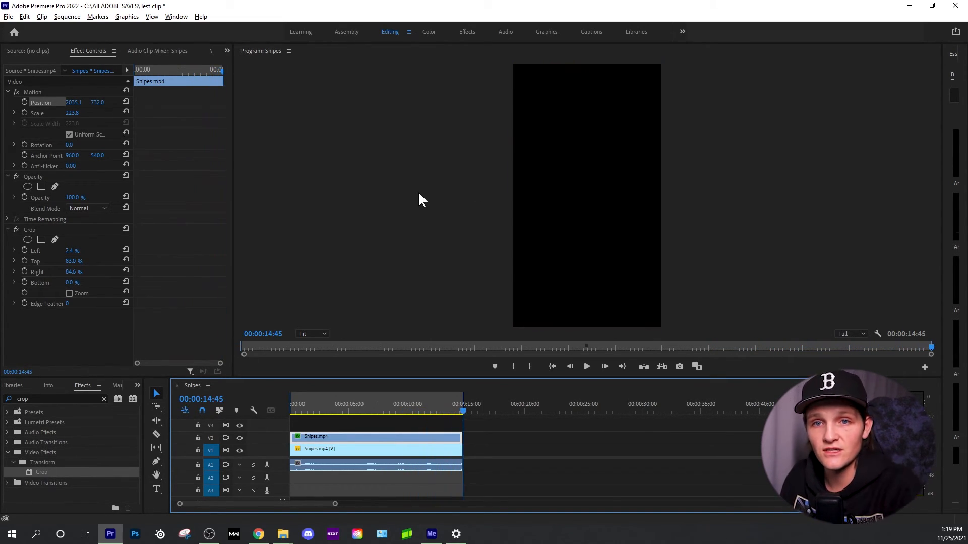
{"action": "key", "text": "space"}
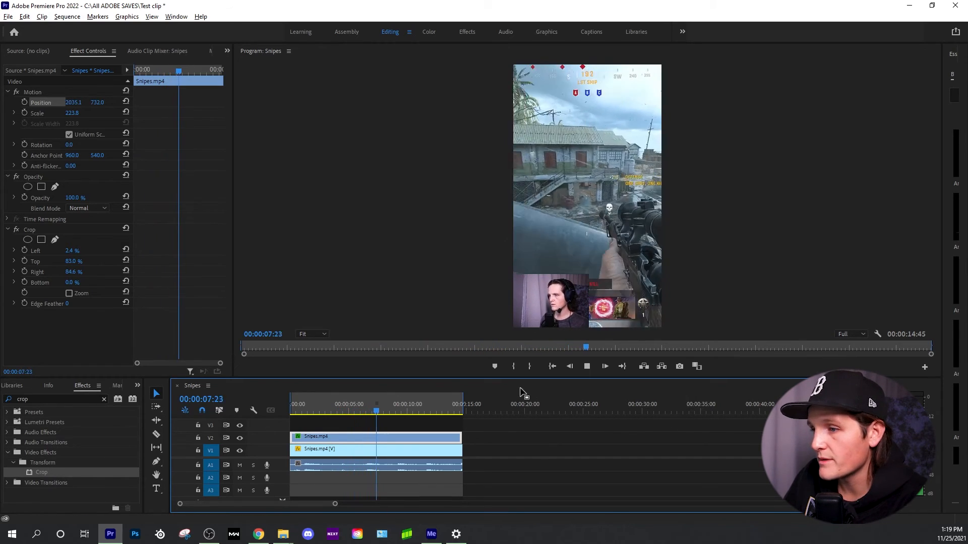
{"action": "left_click", "coordinate": [589, 364]}
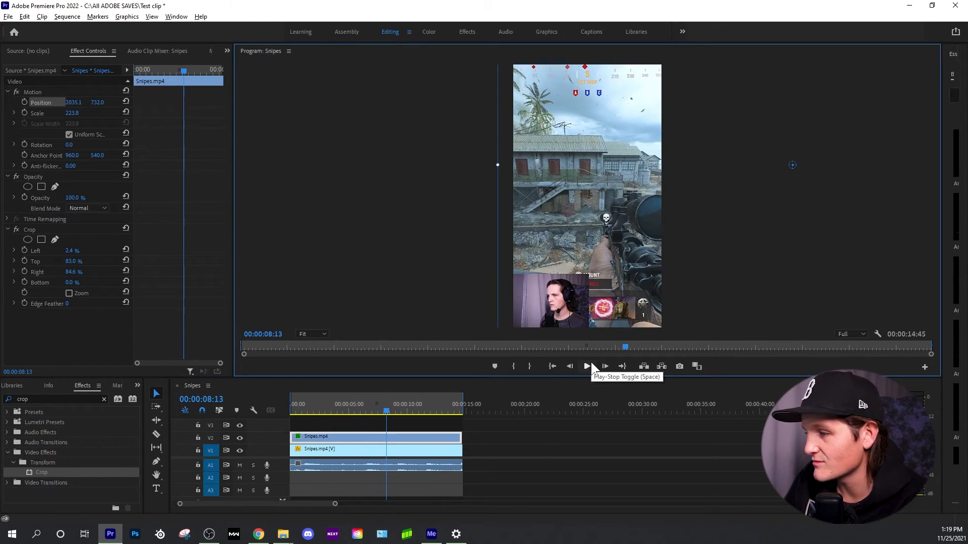